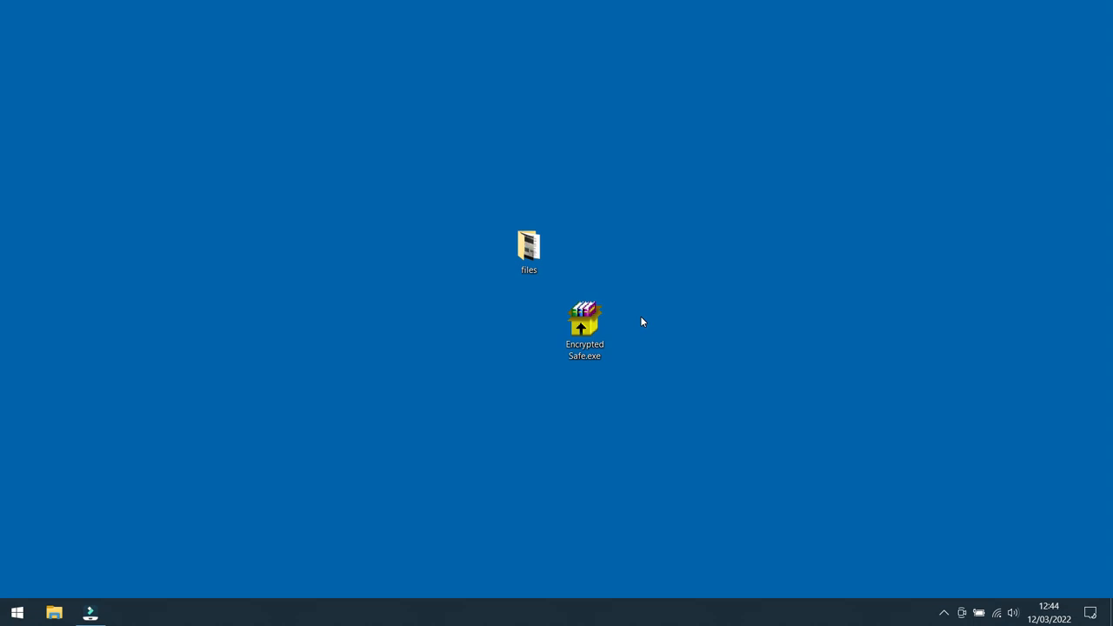
Step: Run the Encrypted Safe.exe self-extracting archive and extract it to the desktop
left_click(584, 325)
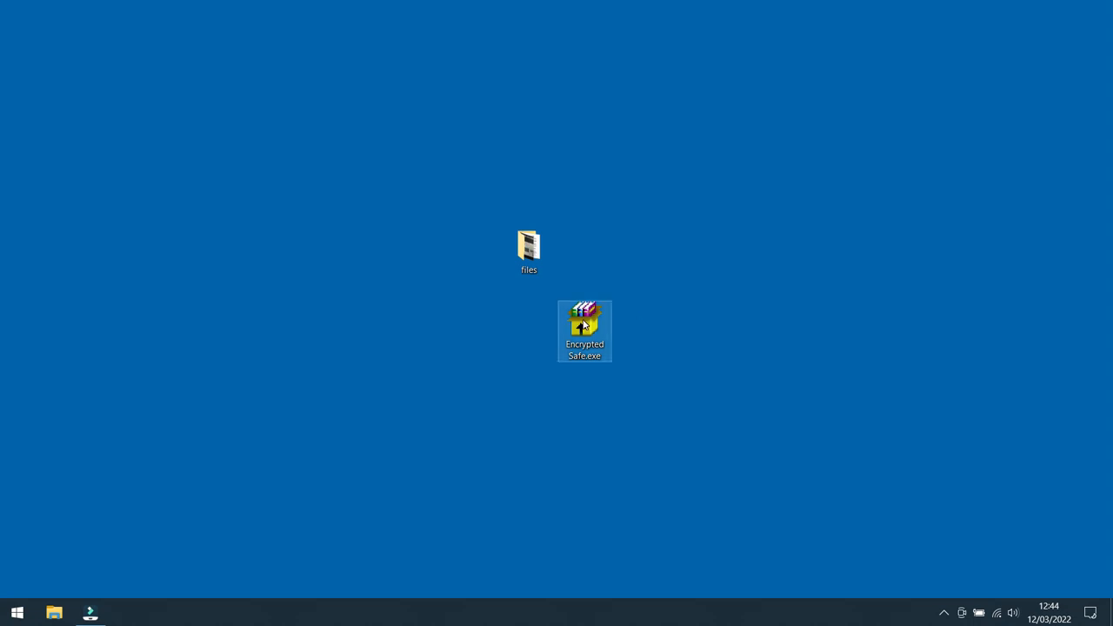
double_click(585, 325)
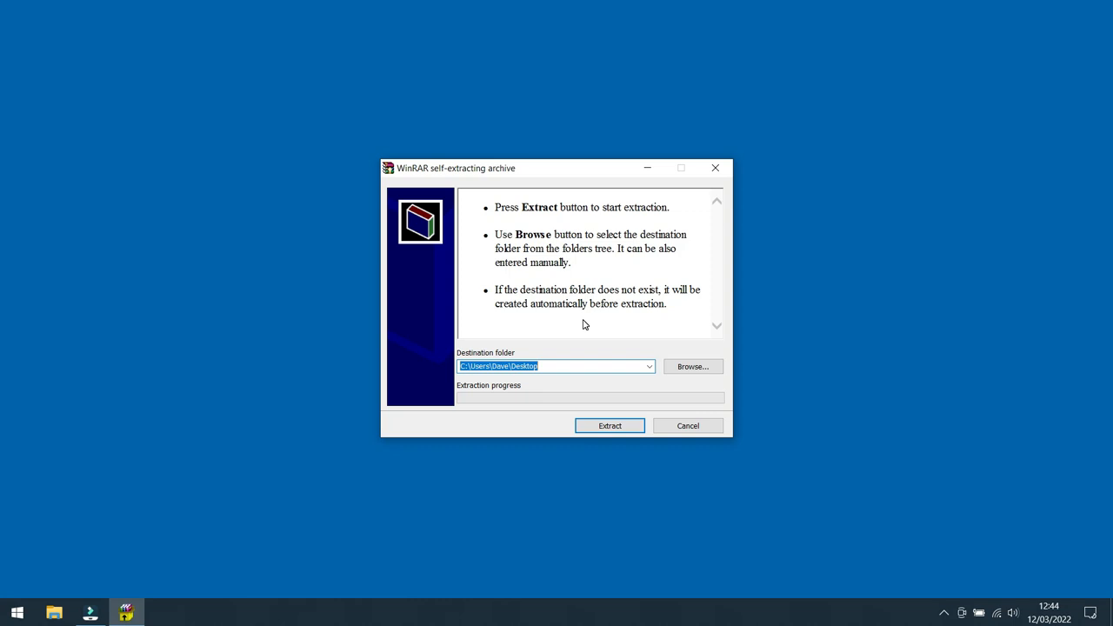
left_click(612, 428)
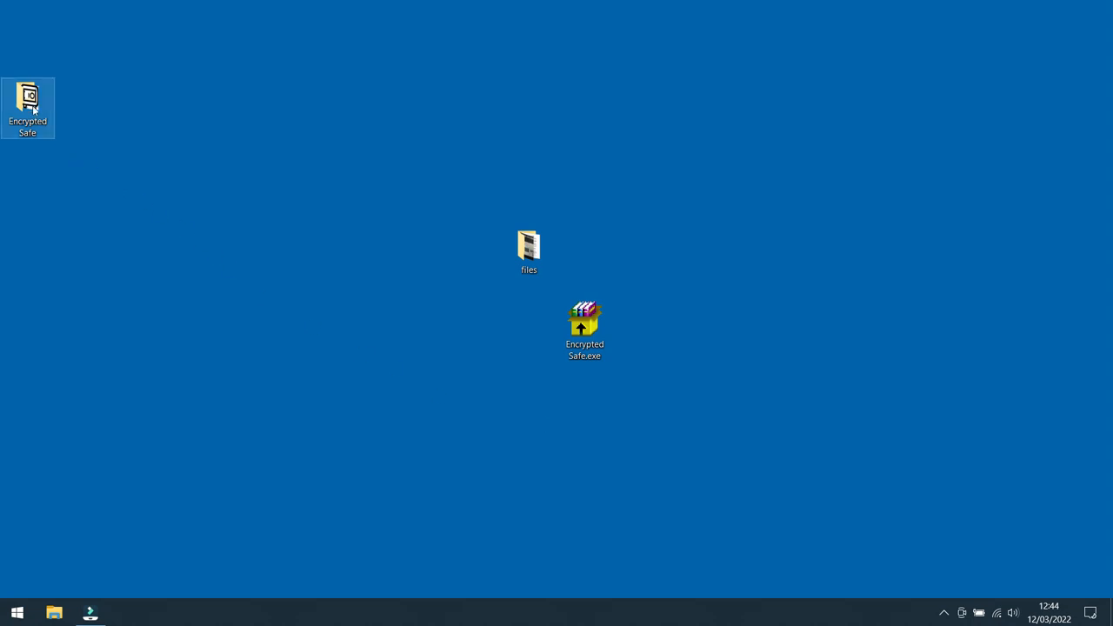
Step: Move the extracted Encrypted Safe folder beside the other desktop items and launch EncryptedSafe.exe from it
left_click_drag(32, 102, 465, 331)
double_click(476, 335)
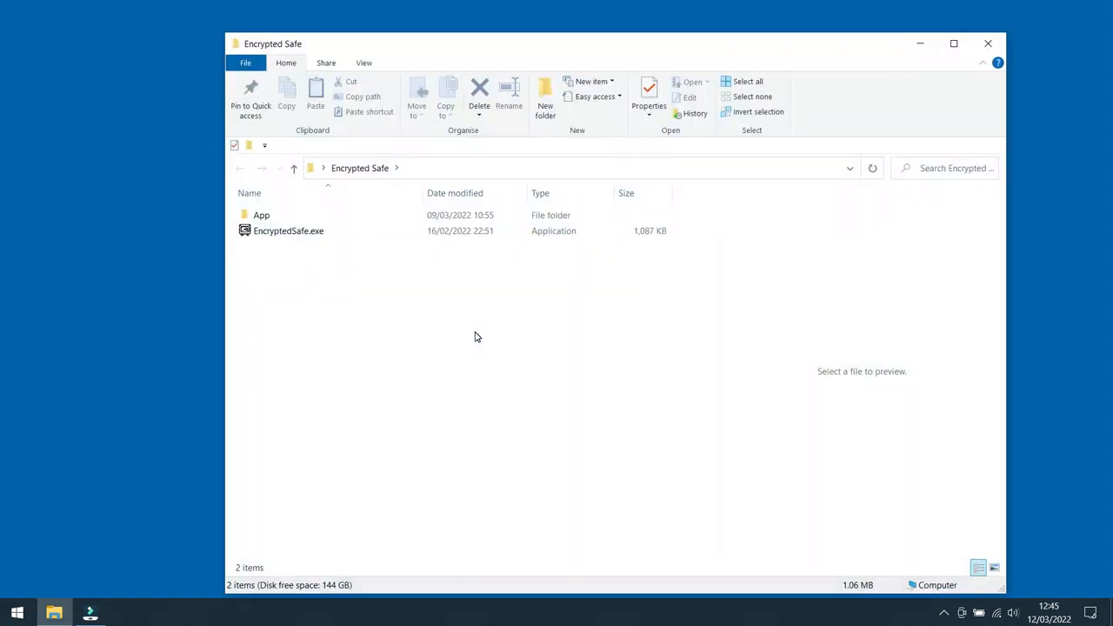
double_click(290, 232)
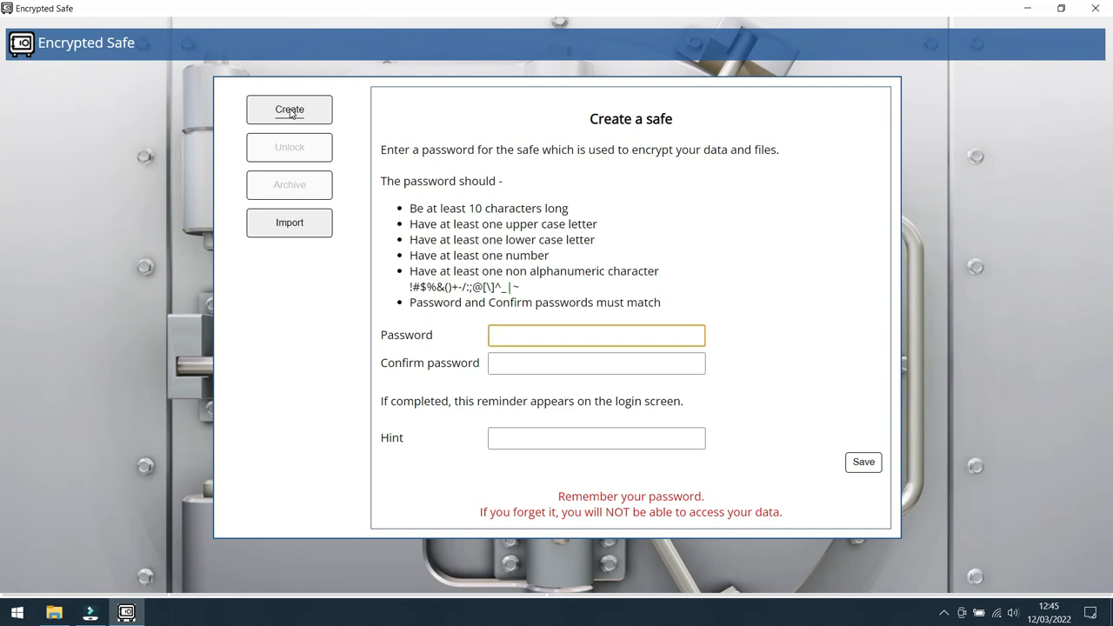
Step: Enter and confirm the password for creating a new safe, after viewing the safe import option
left_click(300, 223)
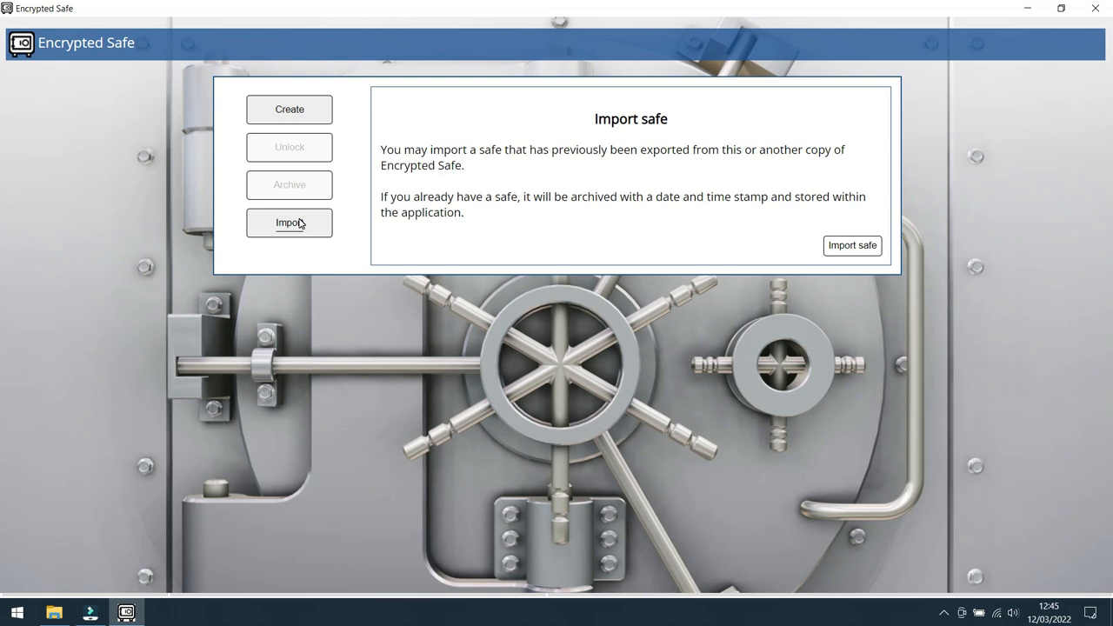
left_click(293, 112)
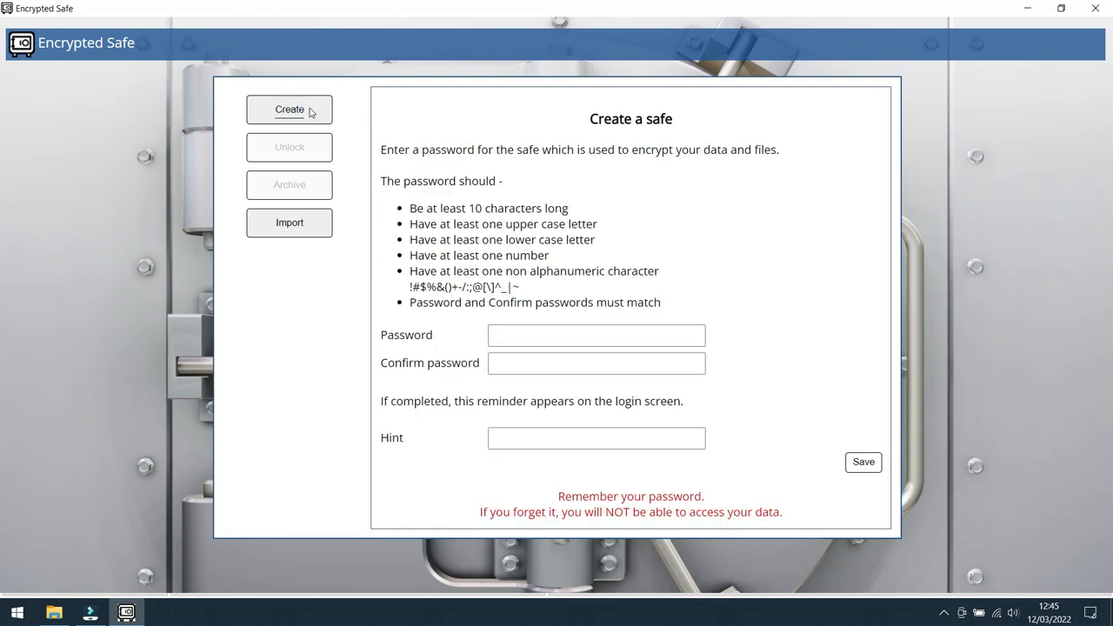
left_click(511, 334)
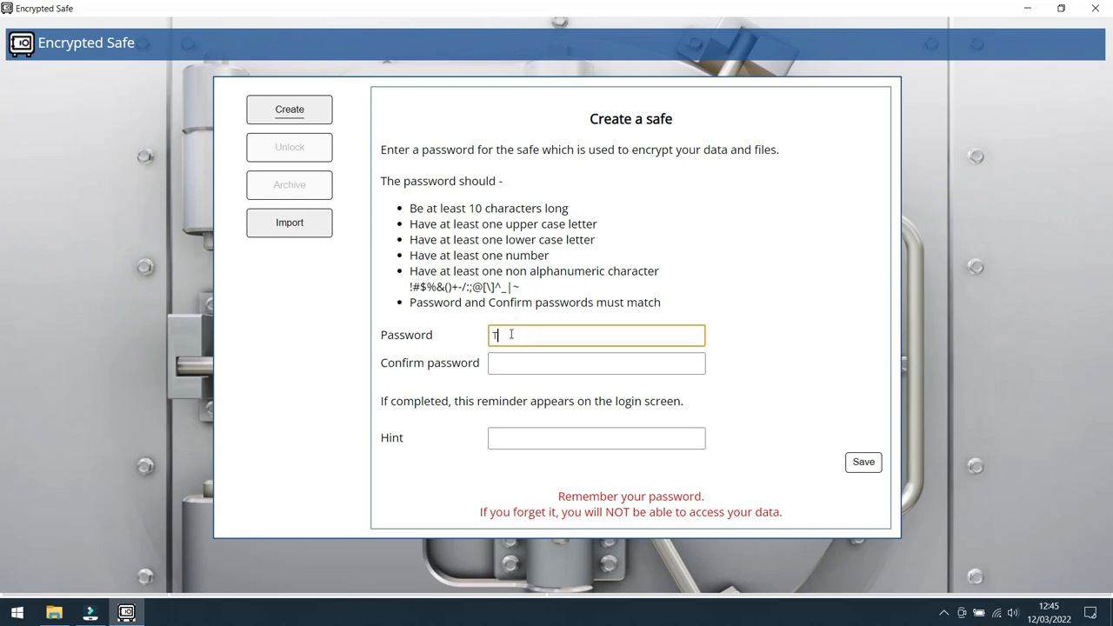
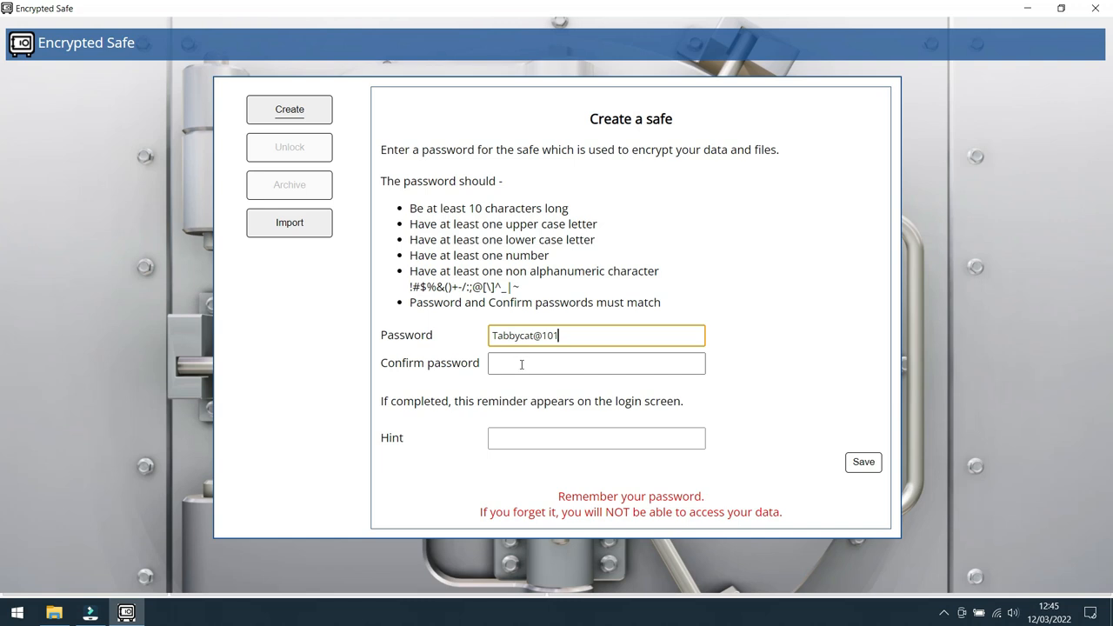
left_click(522, 365)
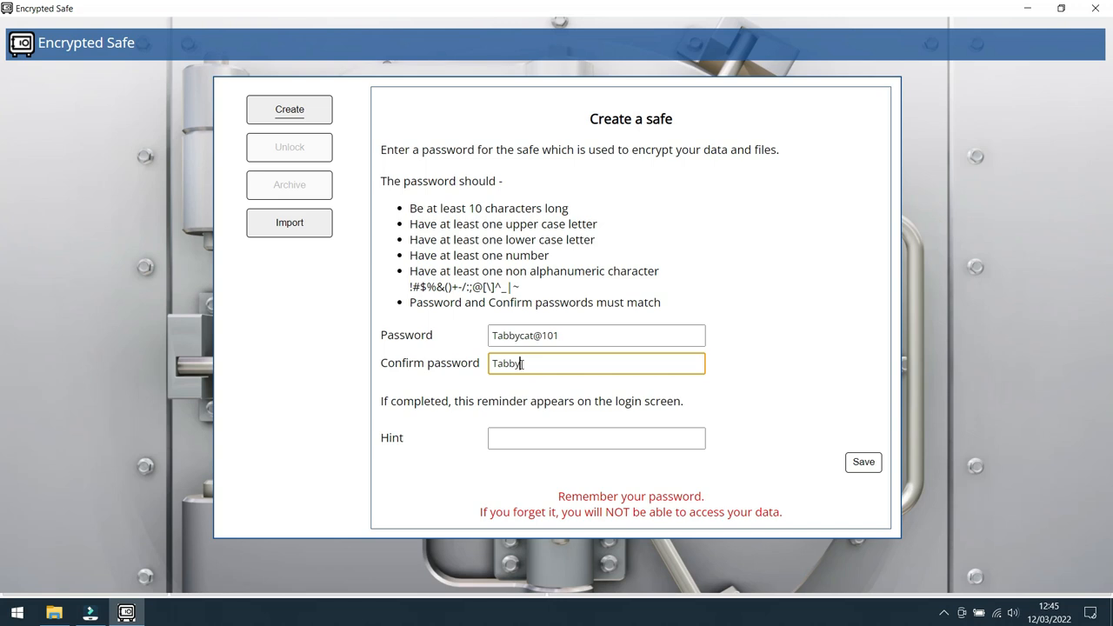
Step: Add the password hint "Pet at old house" and save the new safe
left_click(532, 436)
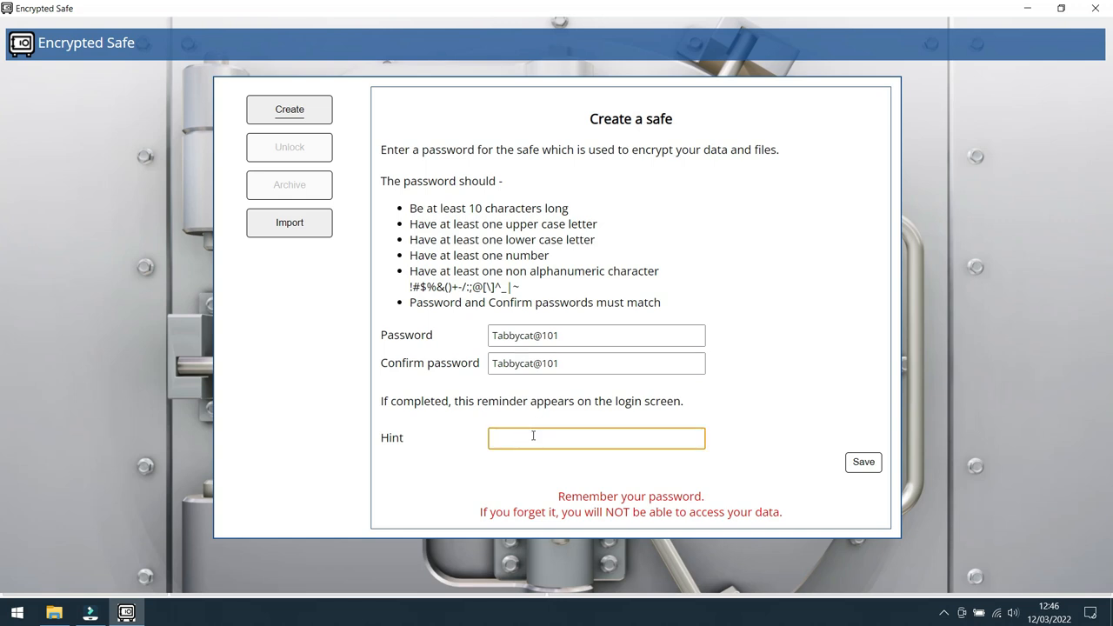
type("Pet at old house")
left_click(786, 515)
left_click_drag(786, 515, 557, 497)
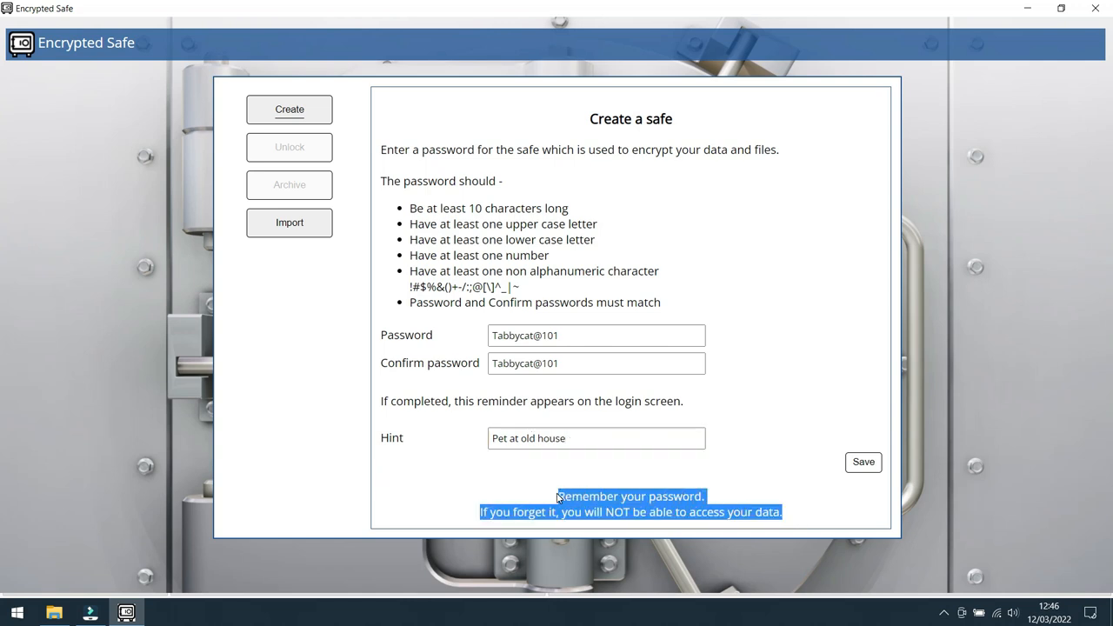
left_click(754, 477)
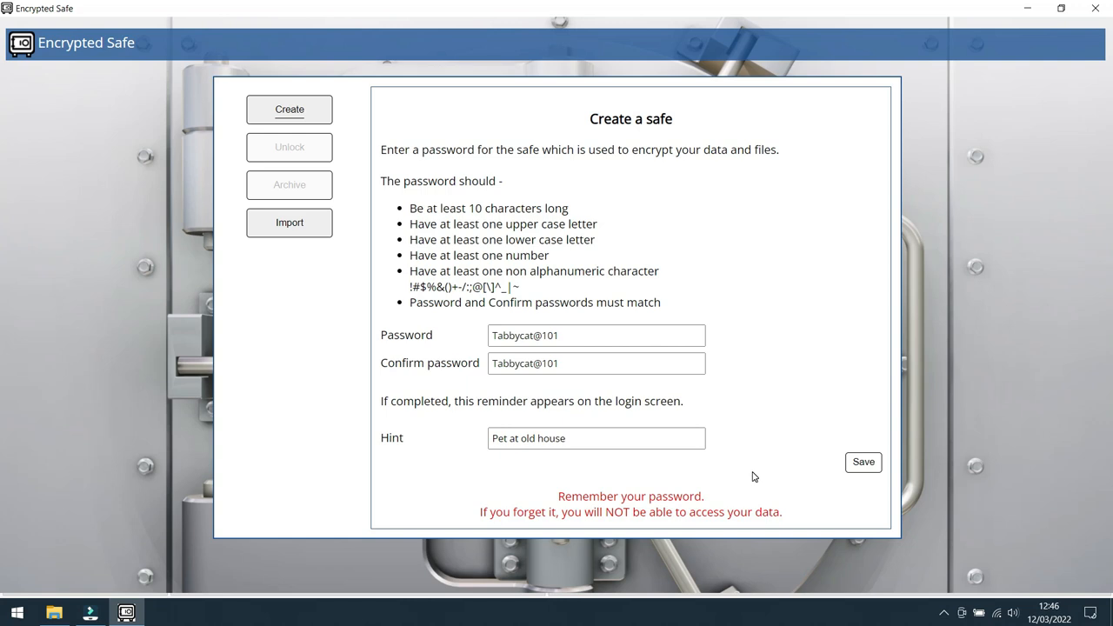
left_click(866, 464)
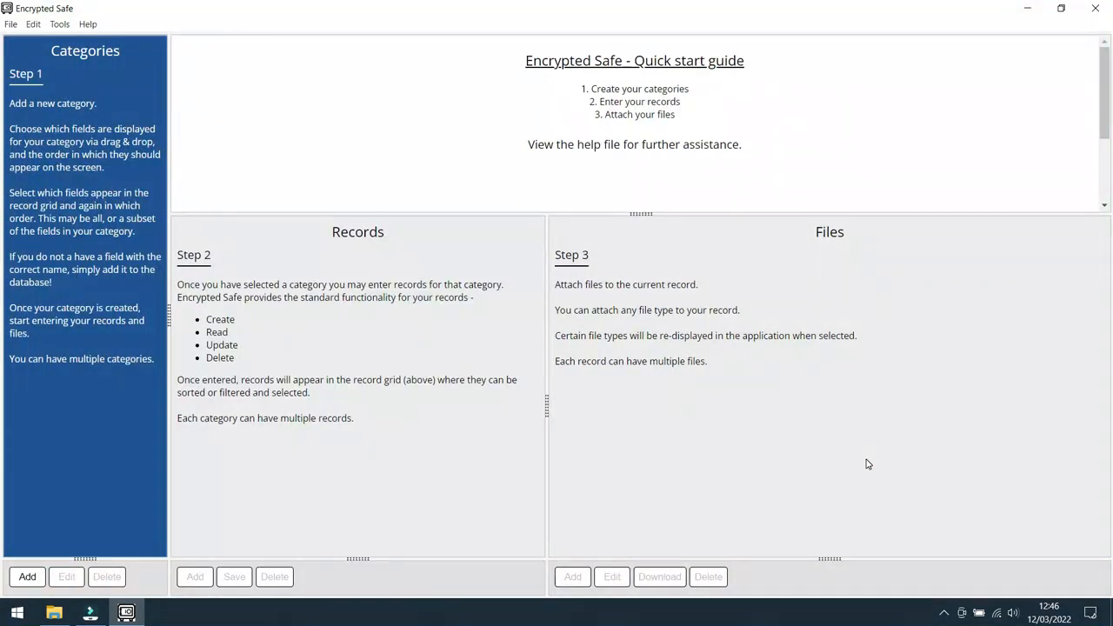
Step: Examine the quick start instructions for steps 1 to 3, covering Categories, Records and Files
left_click(866, 462)
left_click_drag(51, 79, 6, 78)
left_click_drag(103, 105, 9, 105)
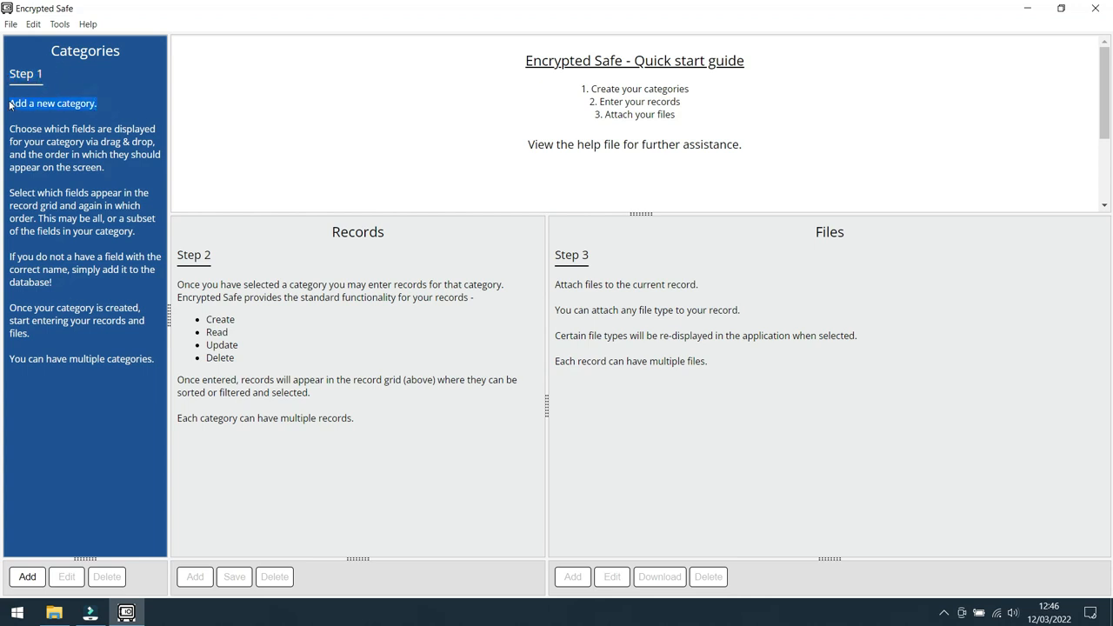
left_click(115, 99)
left_click_drag(222, 258, 176, 254)
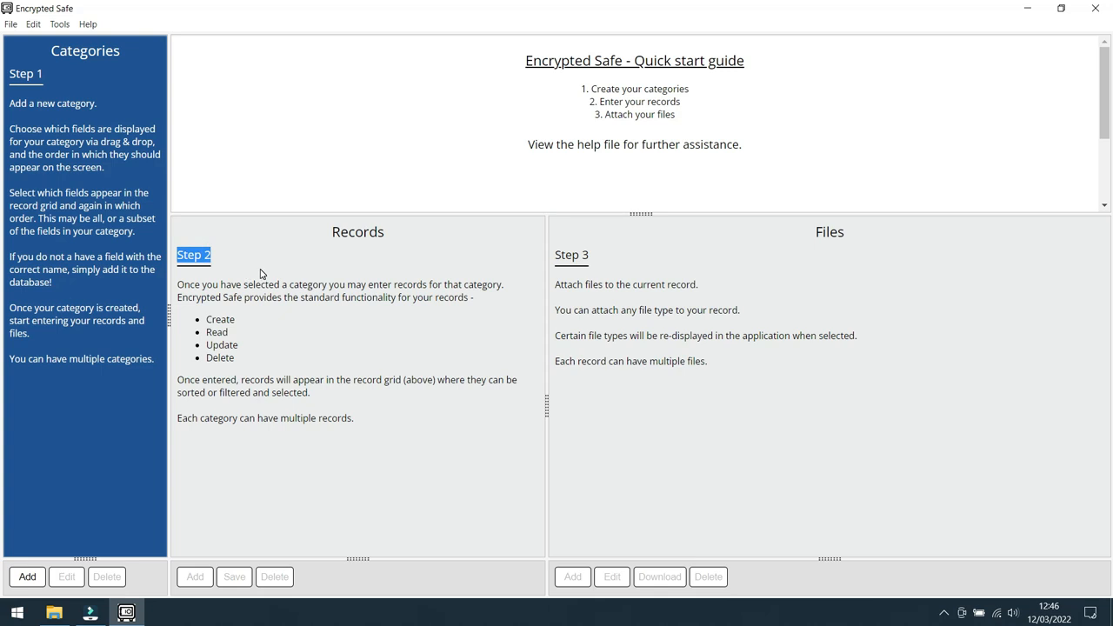
left_click_drag(396, 241, 333, 231)
left_click(462, 256)
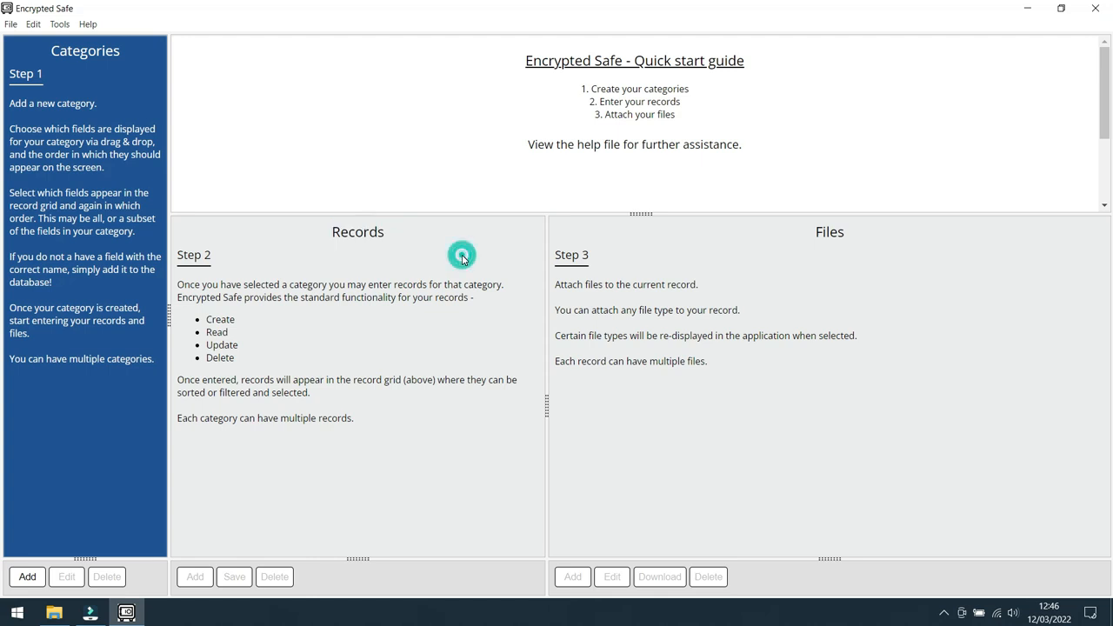
left_click_drag(593, 255, 556, 255)
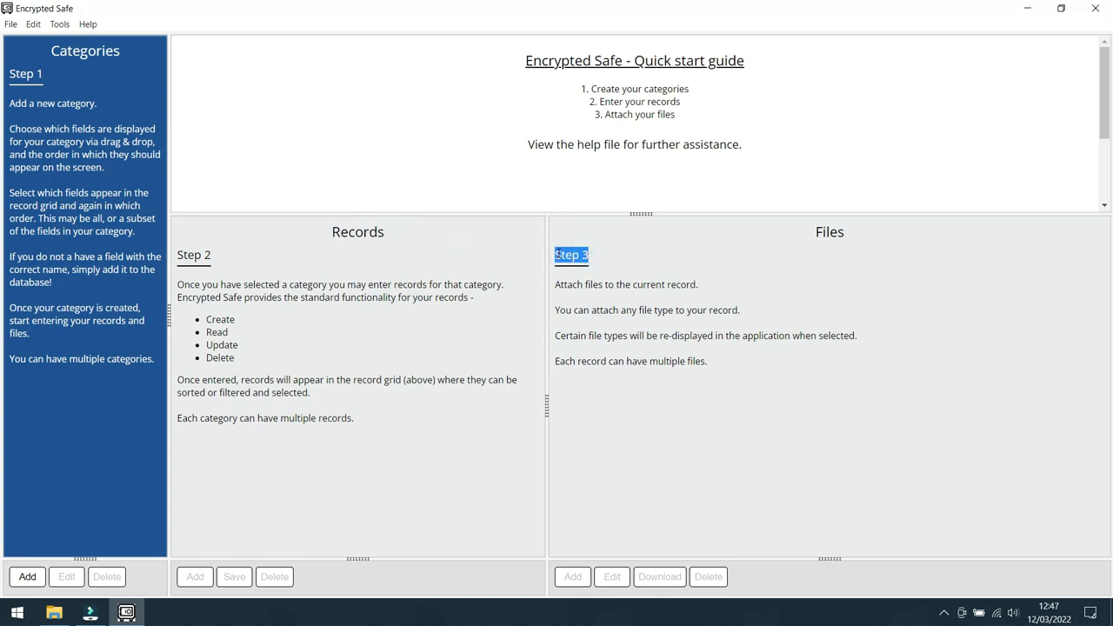
left_click(791, 271)
left_click_drag(850, 234, 815, 231)
left_click(643, 264)
Step: Add a new category from the Passwords preset, after reviewing the manual category editor's field options
left_click(27, 577)
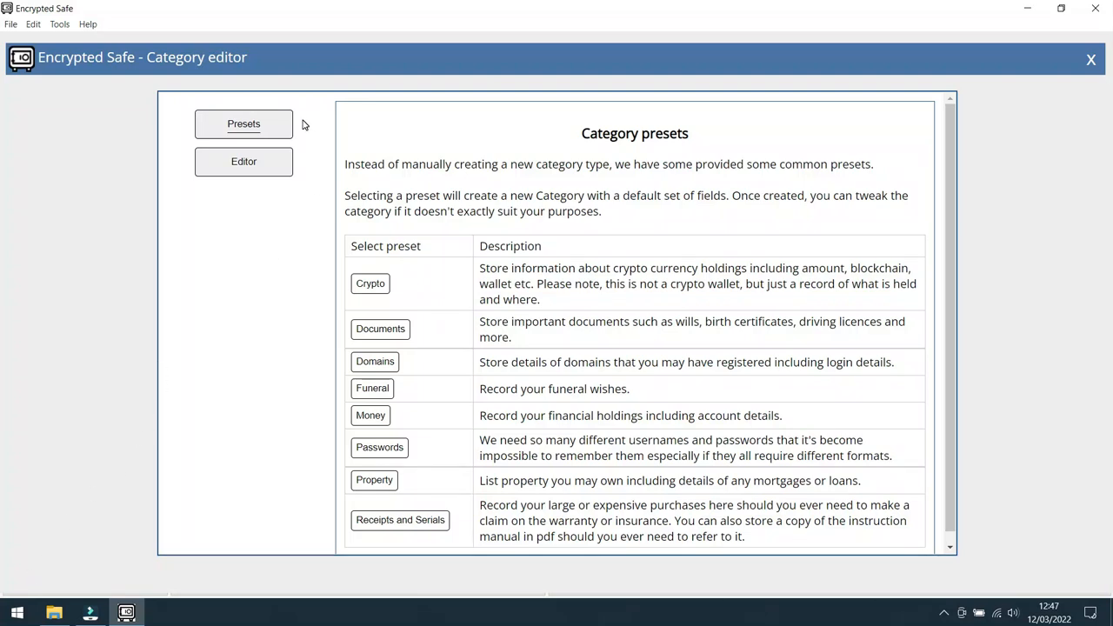
left_click(244, 163)
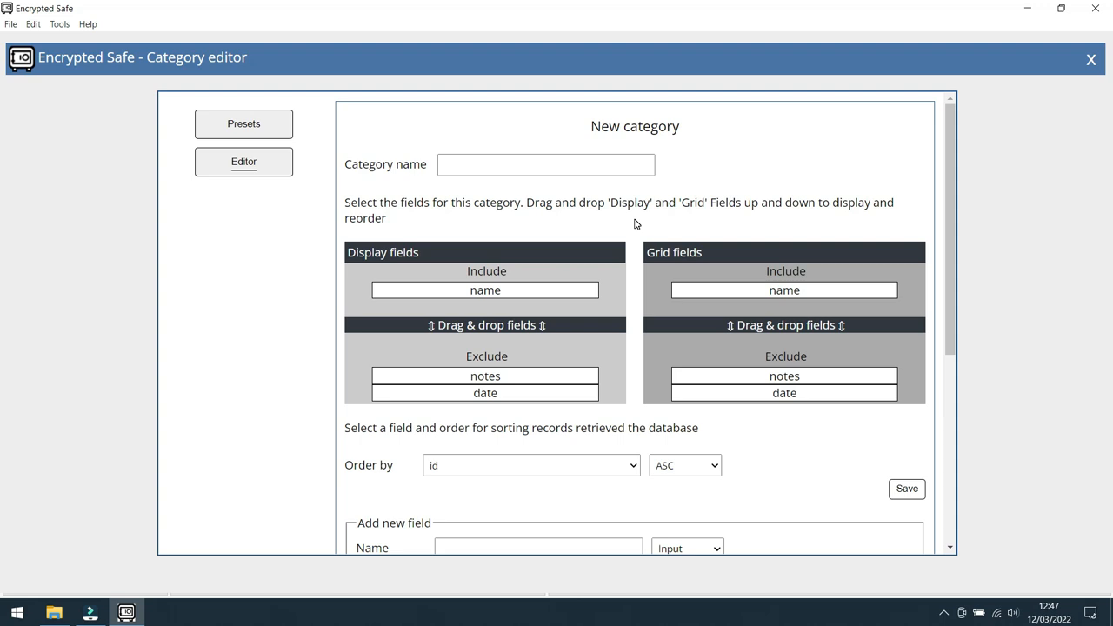
scroll(635, 225, "down", 2)
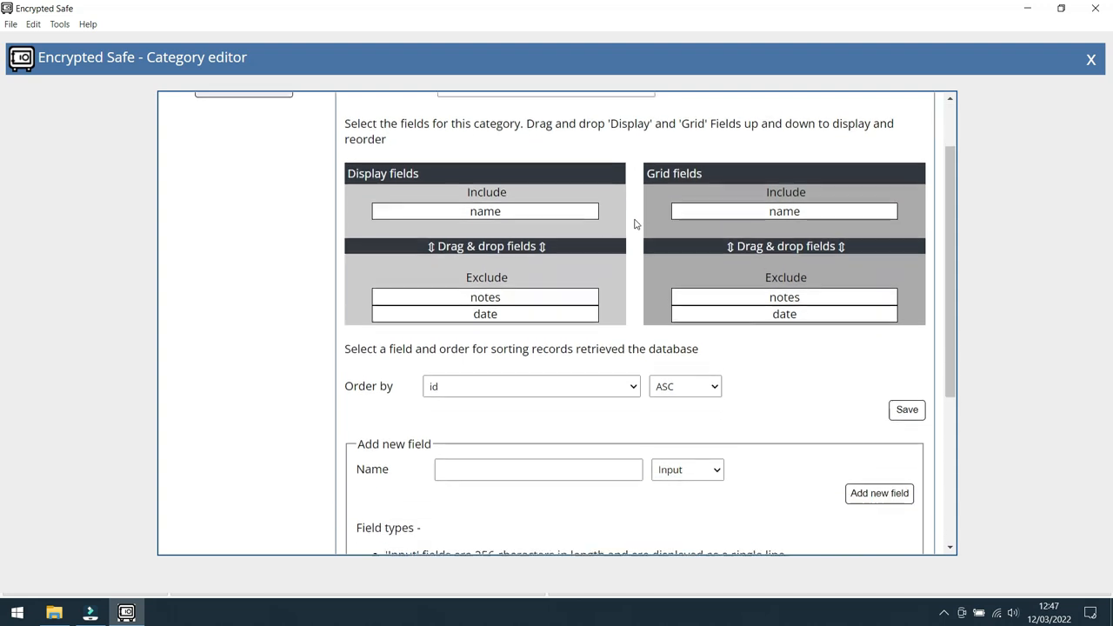
scroll(635, 224, "down", 3)
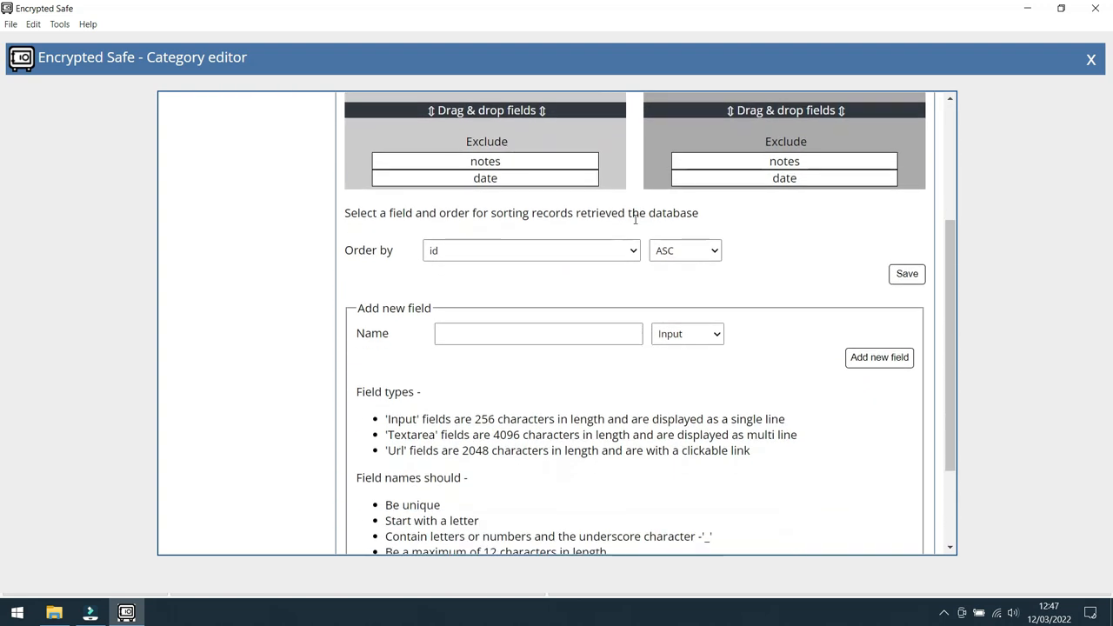
scroll(635, 219, "down", 1)
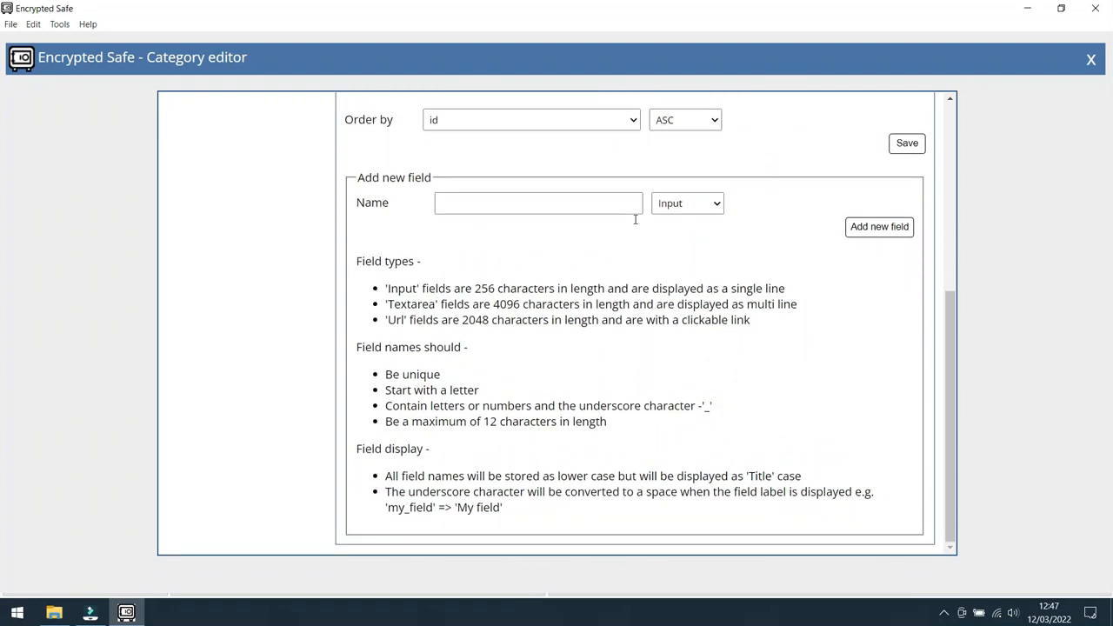
scroll(635, 219, "up", 6)
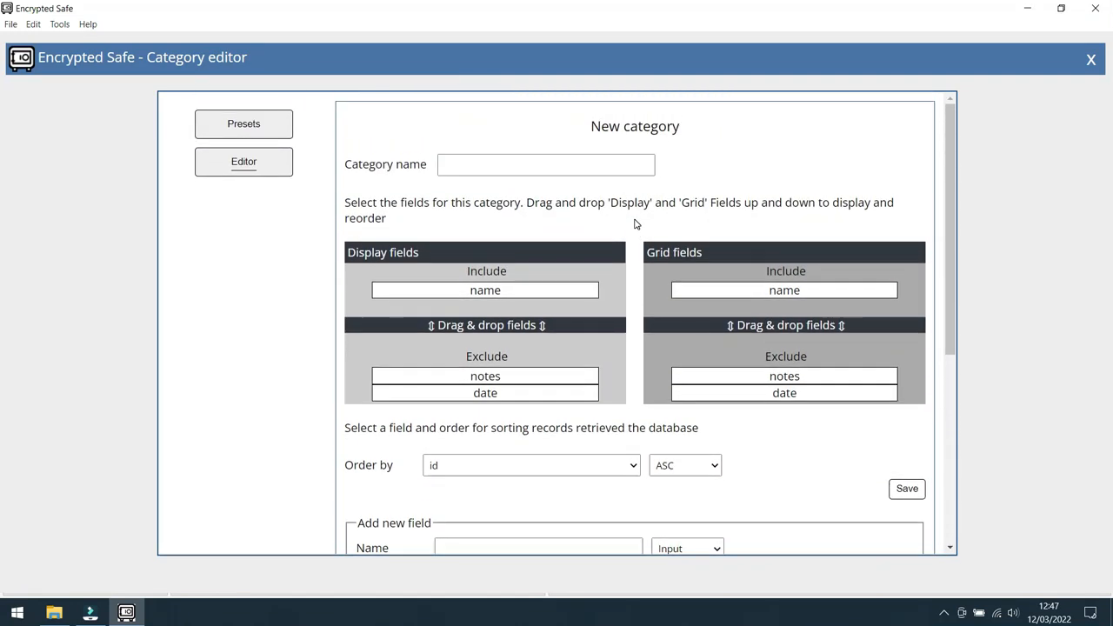
left_click(244, 125)
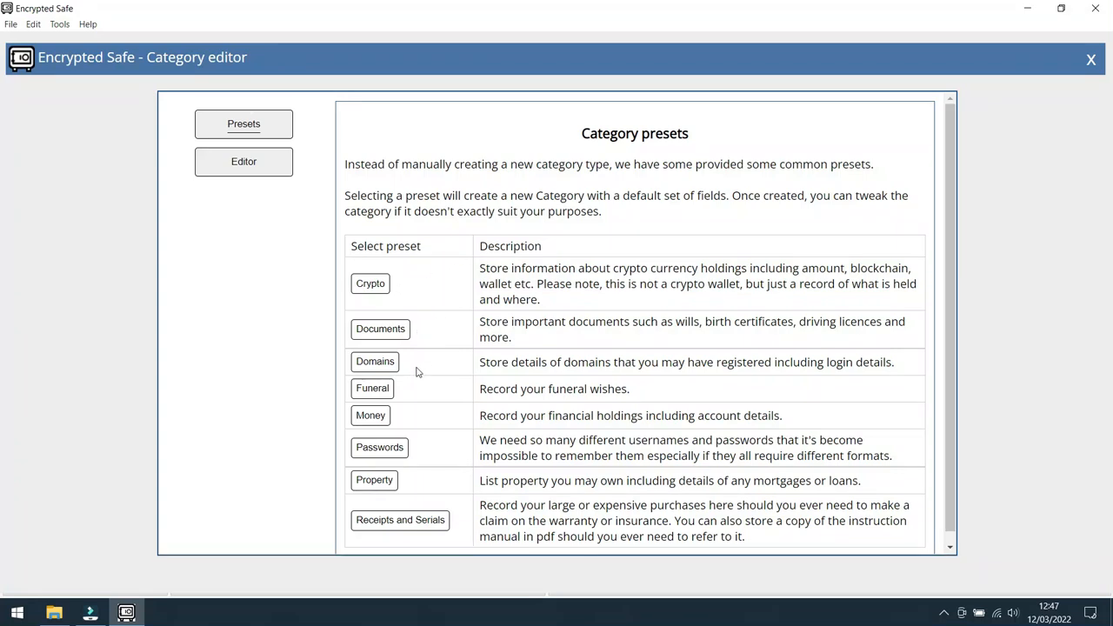
left_click(383, 449)
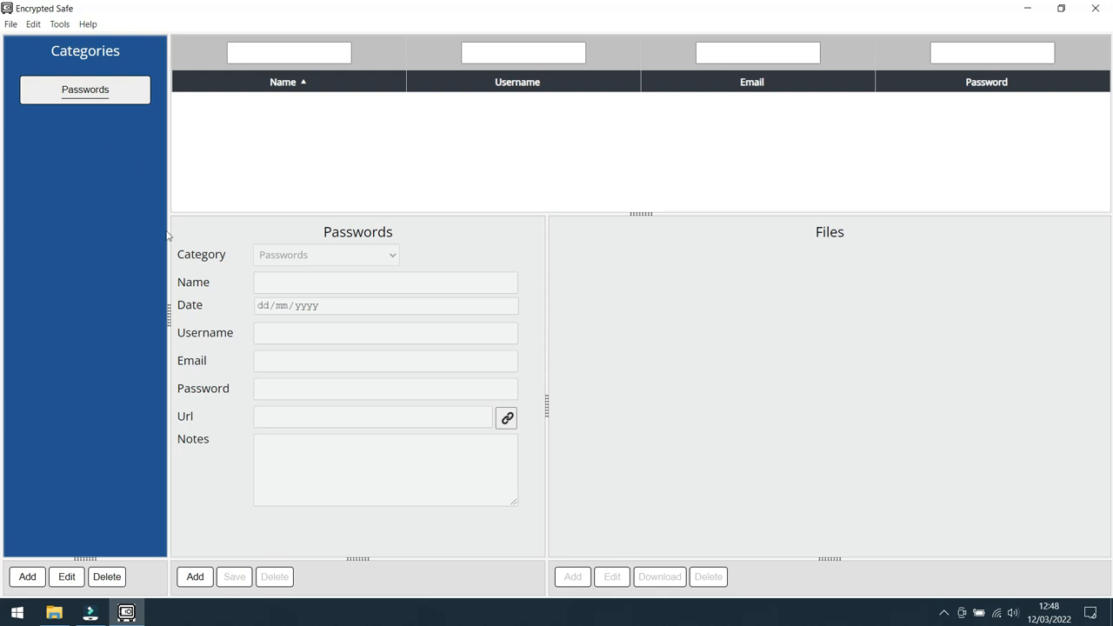
Step: Start a new Passwords record named Facebook, dated 12/03/2022, with the username "Enc Safe"
left_click(197, 576)
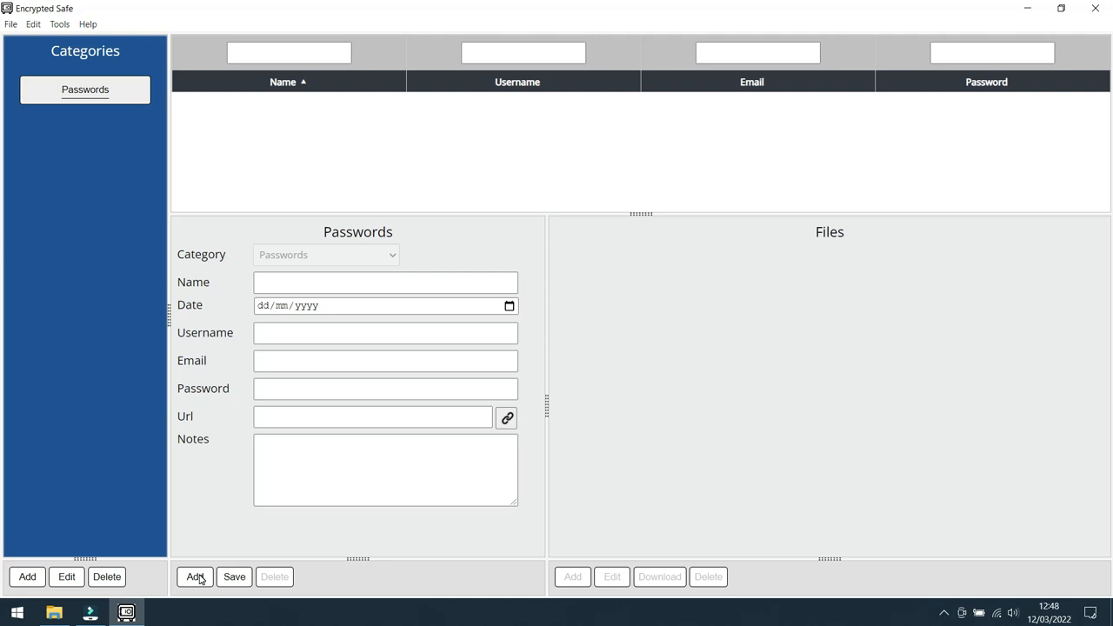
left_click(296, 282)
type("Facebook")
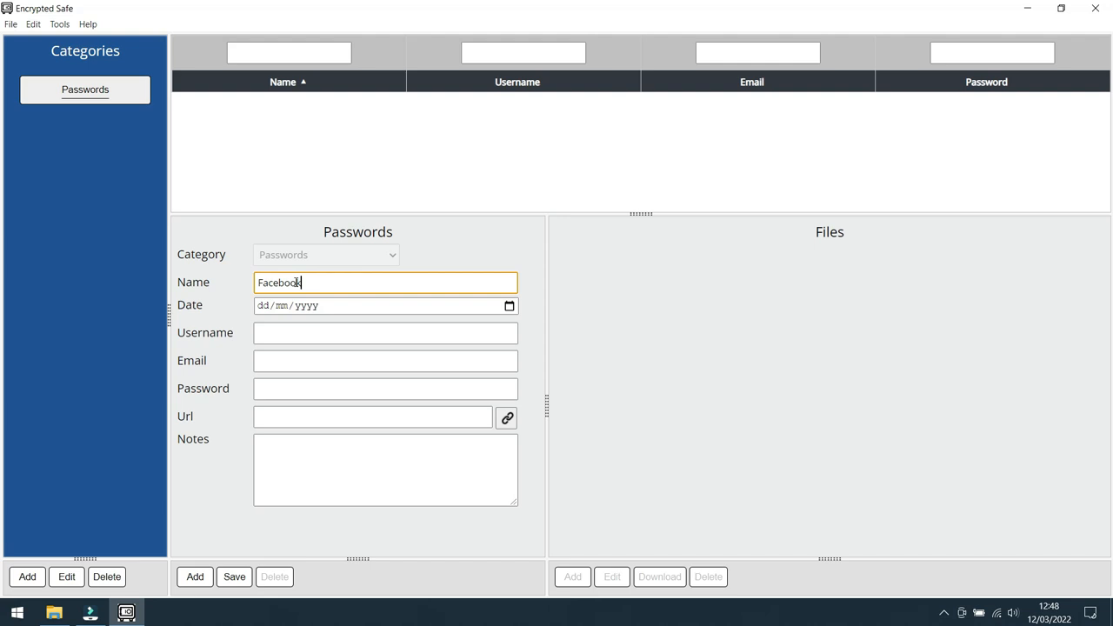
key("Tab")
left_click(509, 306)
left_click(374, 394)
left_click(353, 329)
type("Enc Safe")
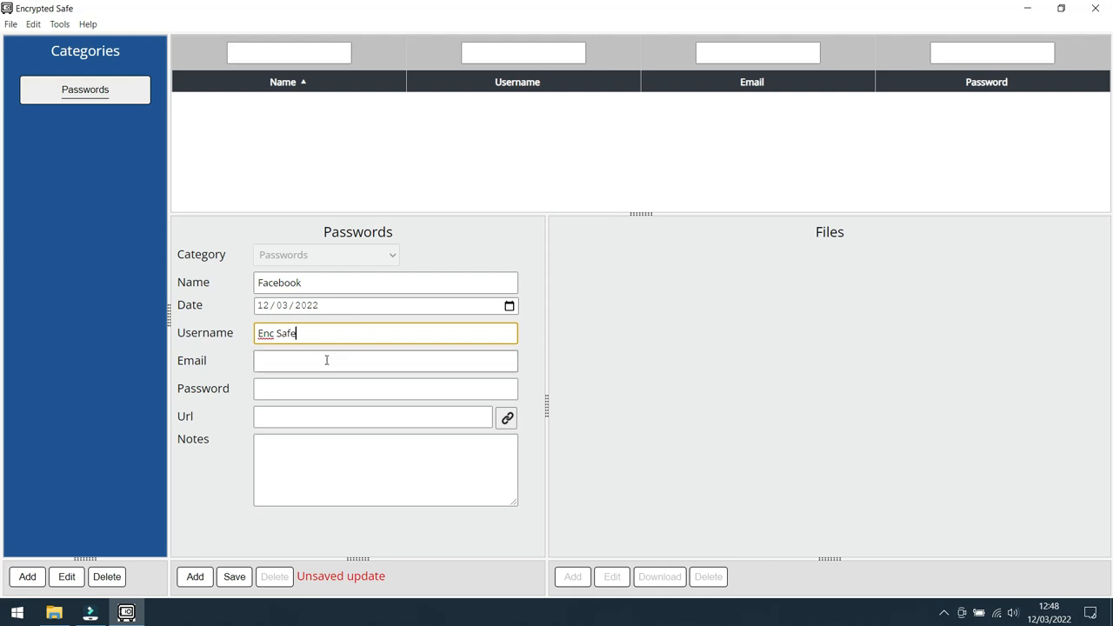
Step: Fill in the e-mail address and the account password for the Facebook record
left_click(326, 360)
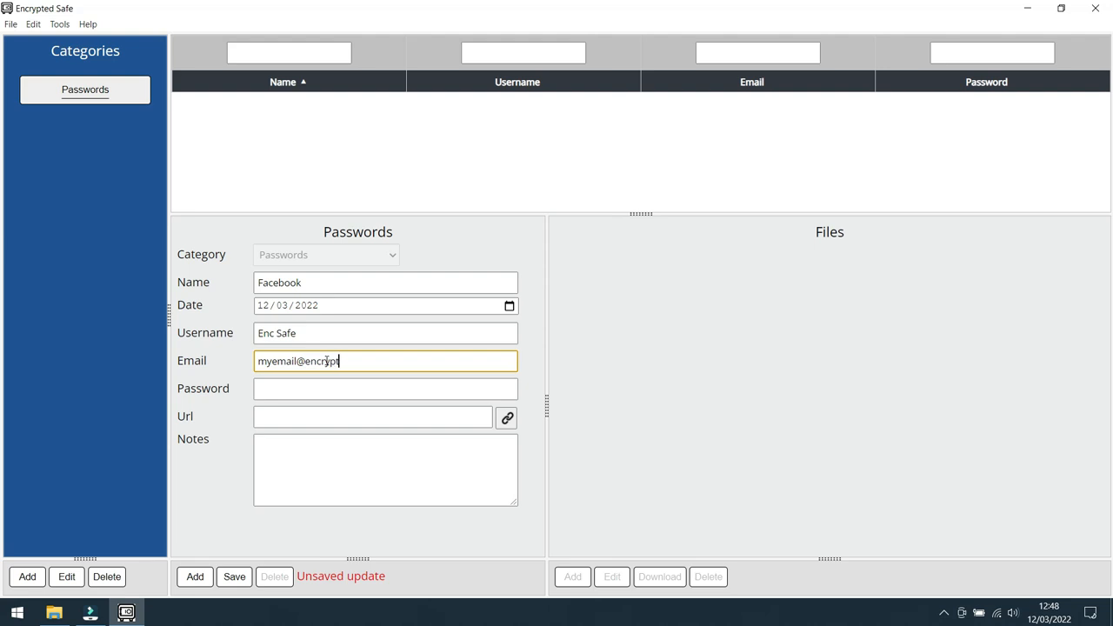
left_click(304, 390)
type("My")
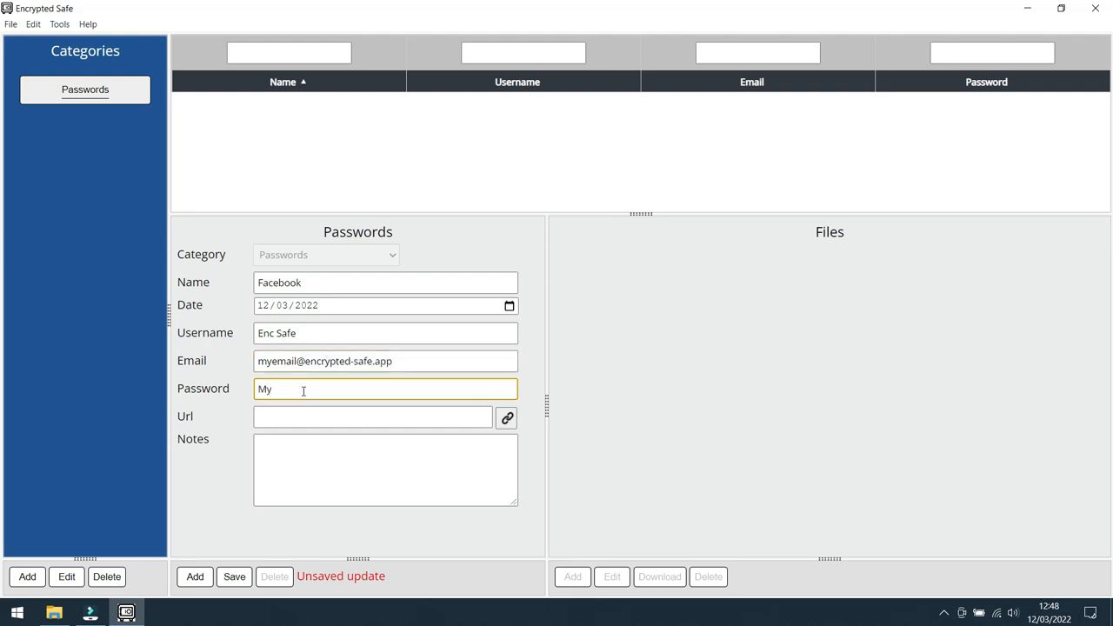
type("Password")
Step: Enter "Additional notes here" as the Facebook record's notes and save the record
left_click(338, 462)
type("Addi")
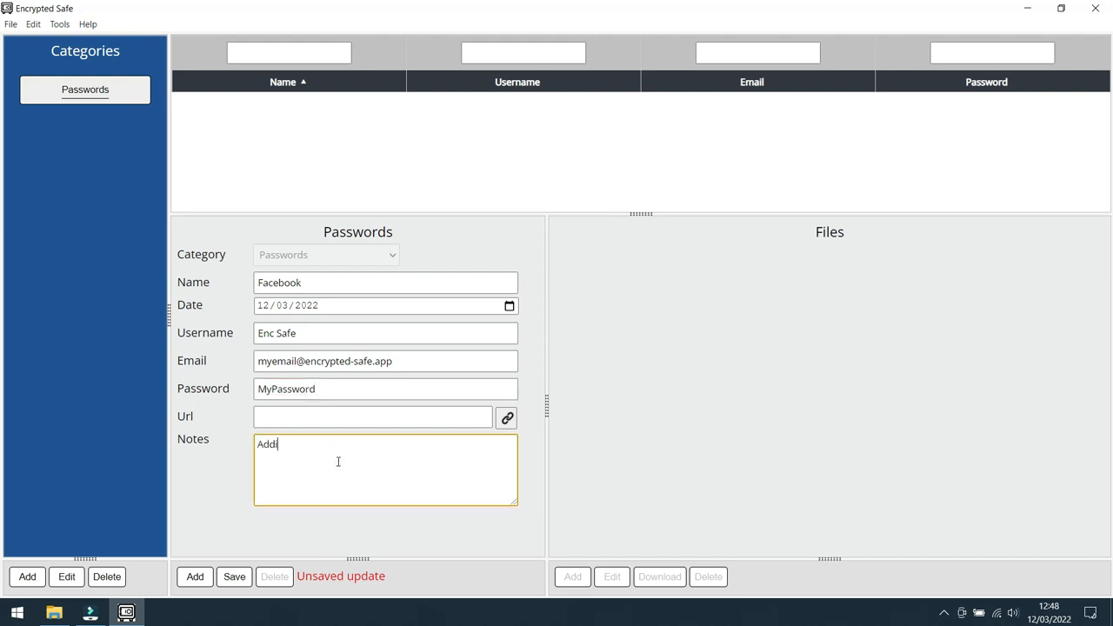
type("tional notes here")
left_click(233, 578)
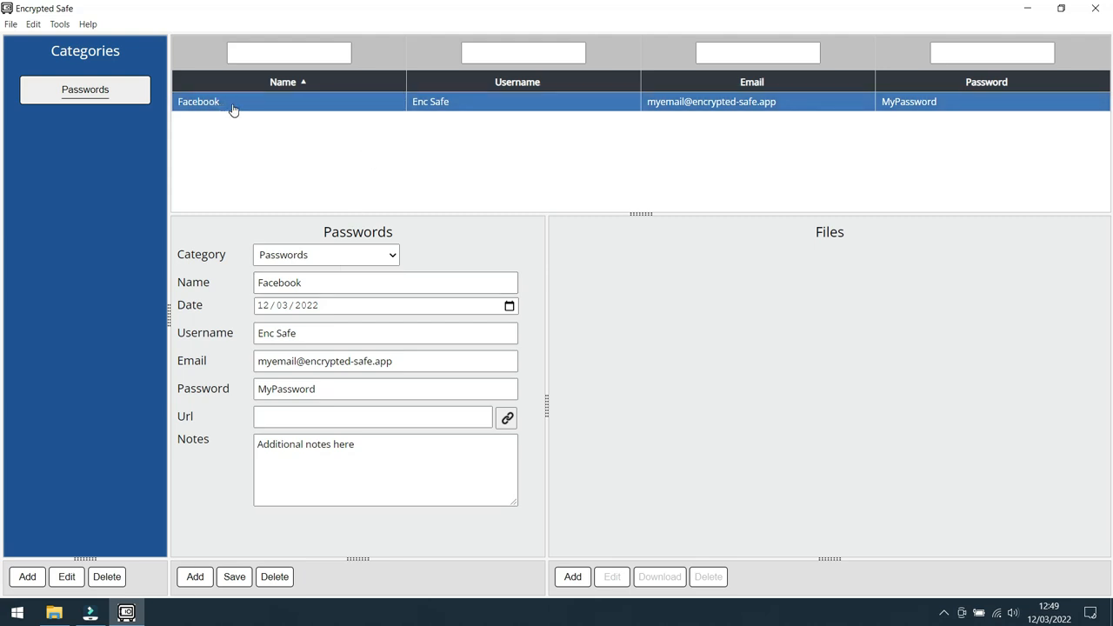
Step: Start another Passwords record named Visa, dated 12/03/2022, with the username "My Name"
left_click(194, 578)
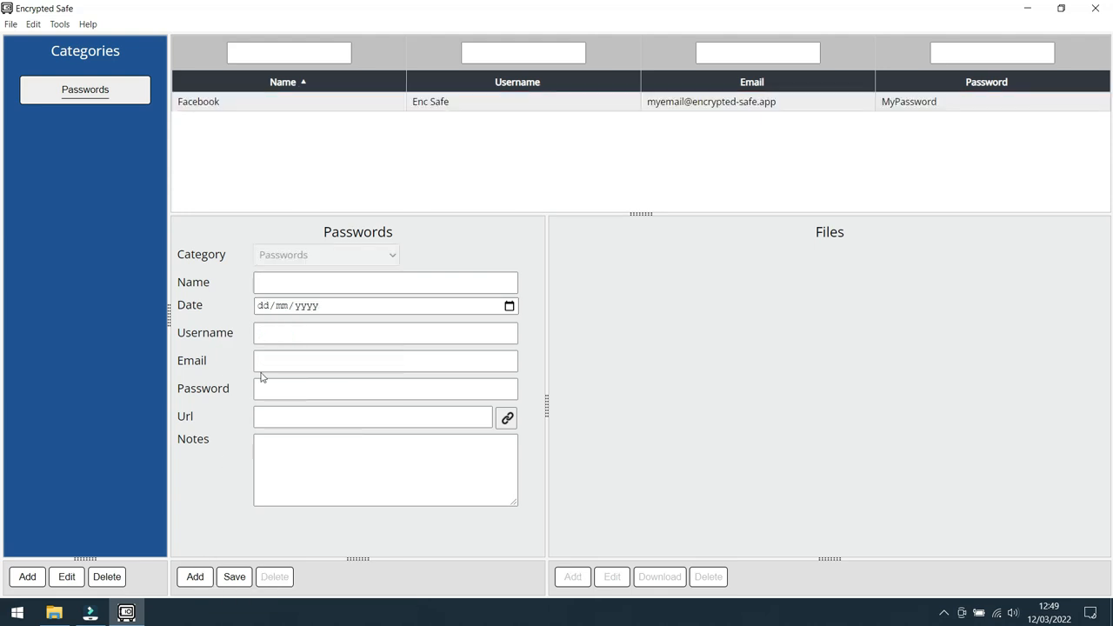
left_click(296, 283)
type("Visa")
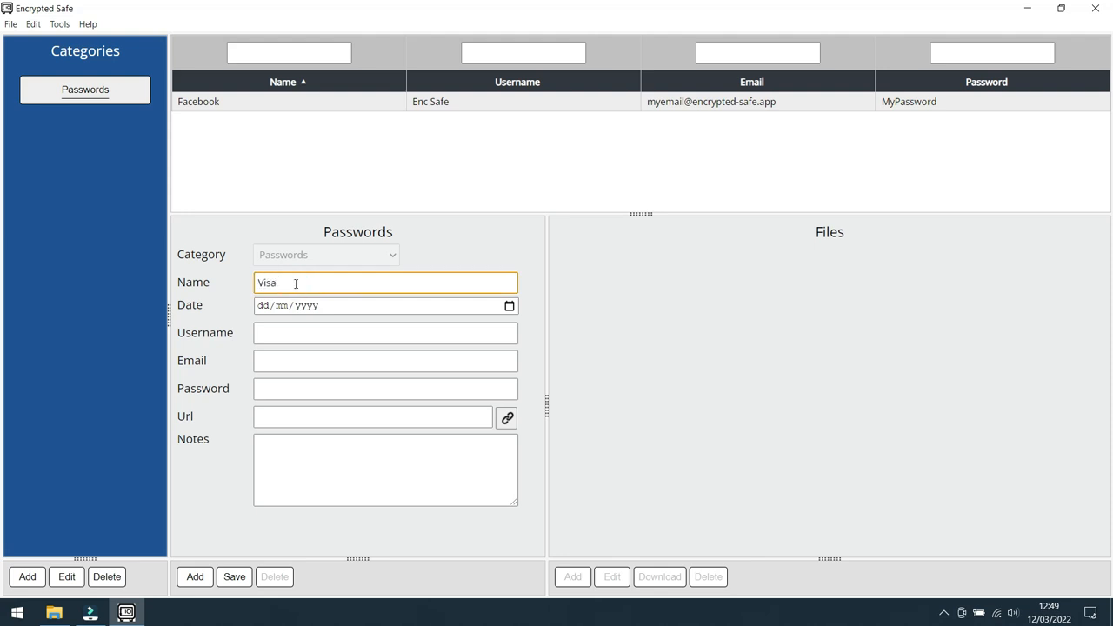
left_click(509, 305)
left_click(374, 400)
left_click(336, 332)
type("My Name")
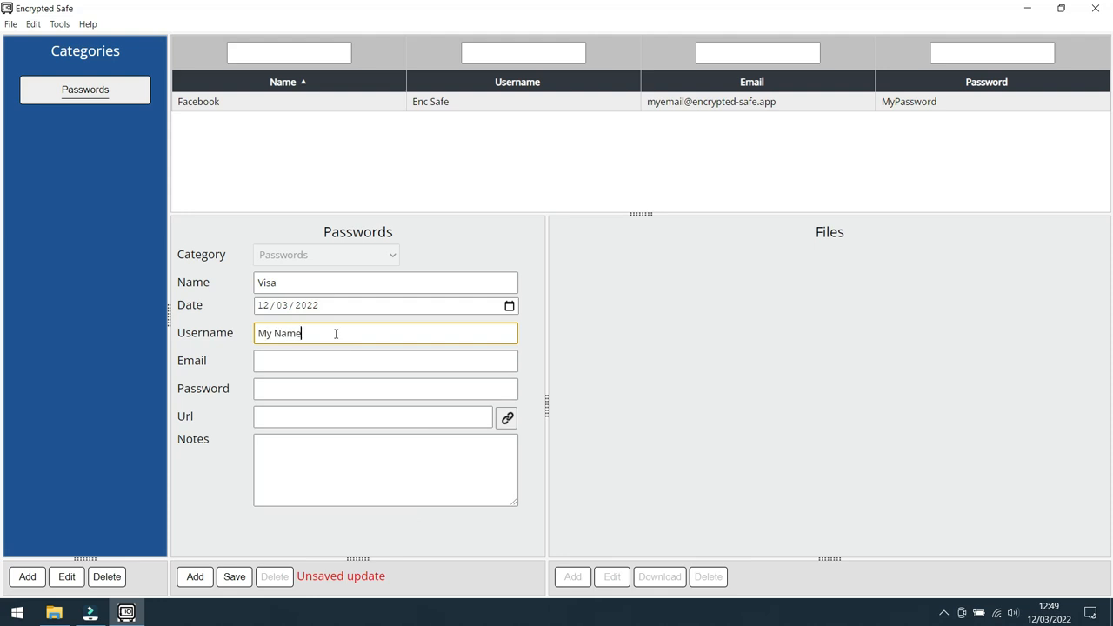
Step: Fill in the Visa record's e-mail address and account password, and save the record
left_click(317, 365)
left_click(312, 390)
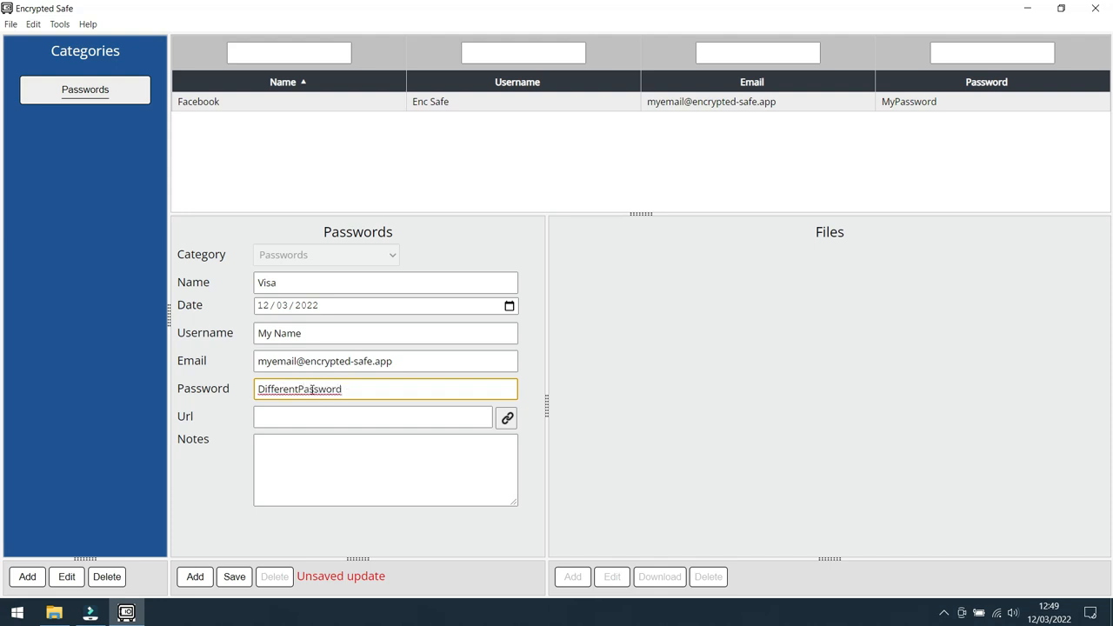
left_click(235, 578)
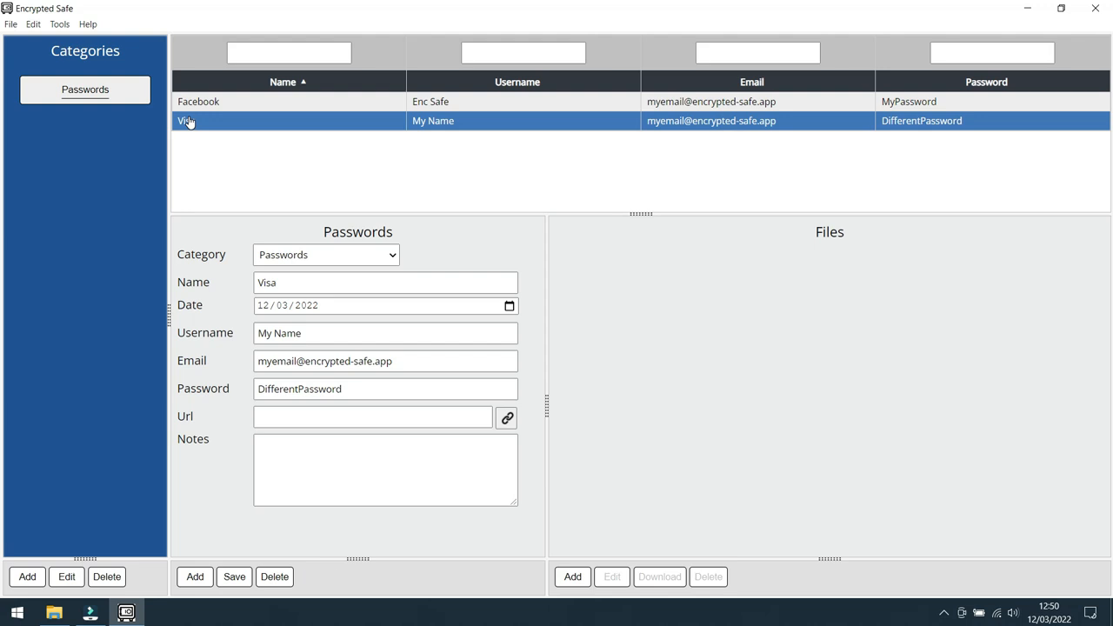
Step: Review the details of the saved Facebook record and the saved Visa record
left_click(231, 103)
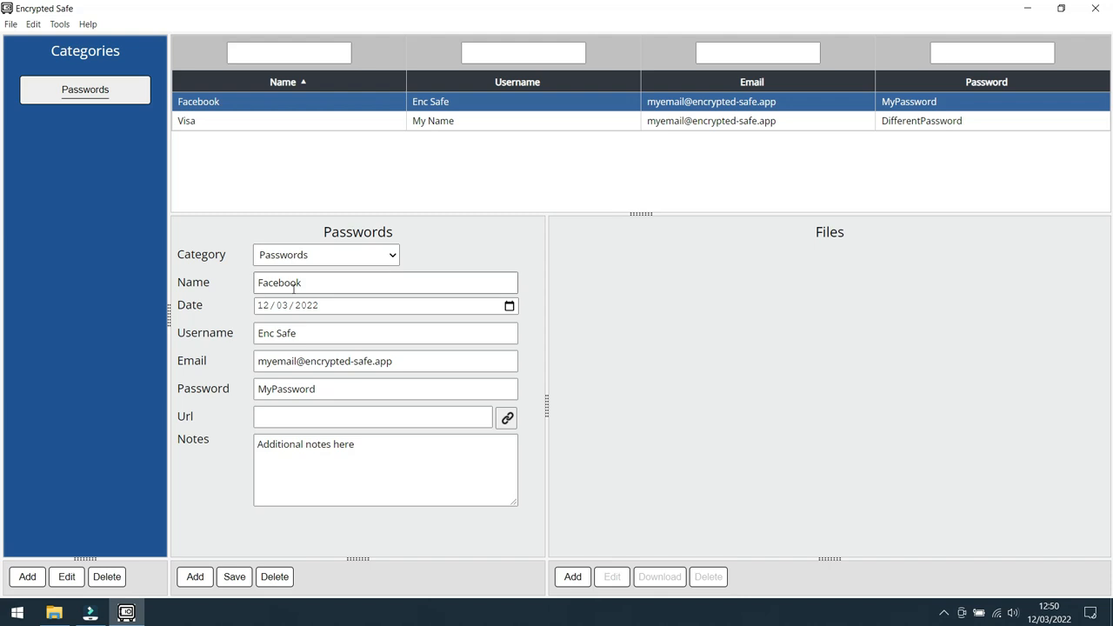
left_click(227, 123, "ctrl")
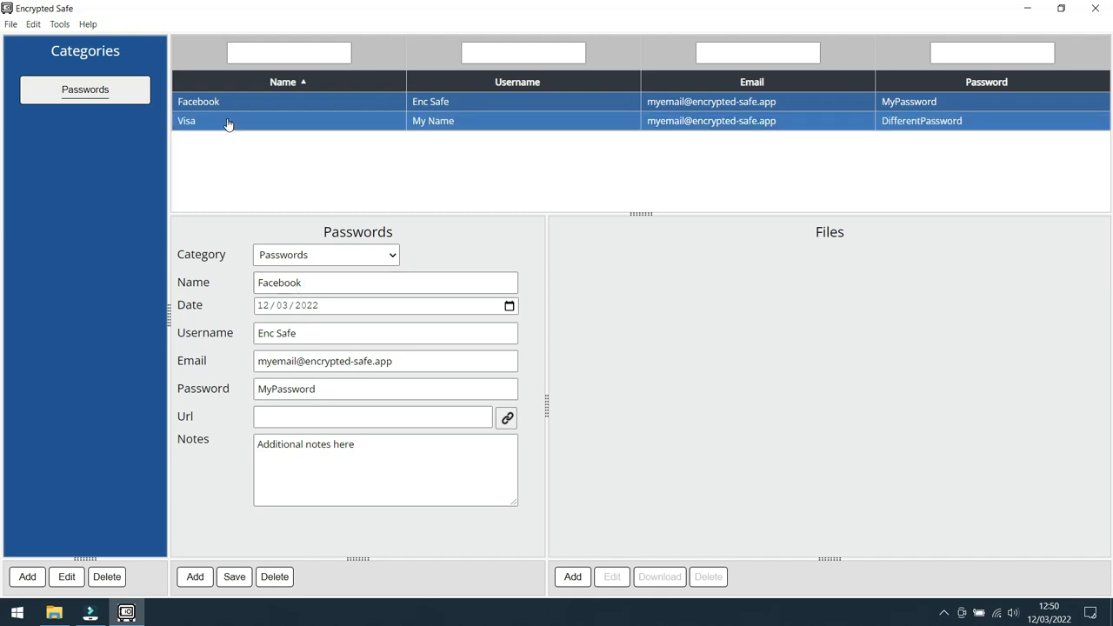
left_click(228, 121)
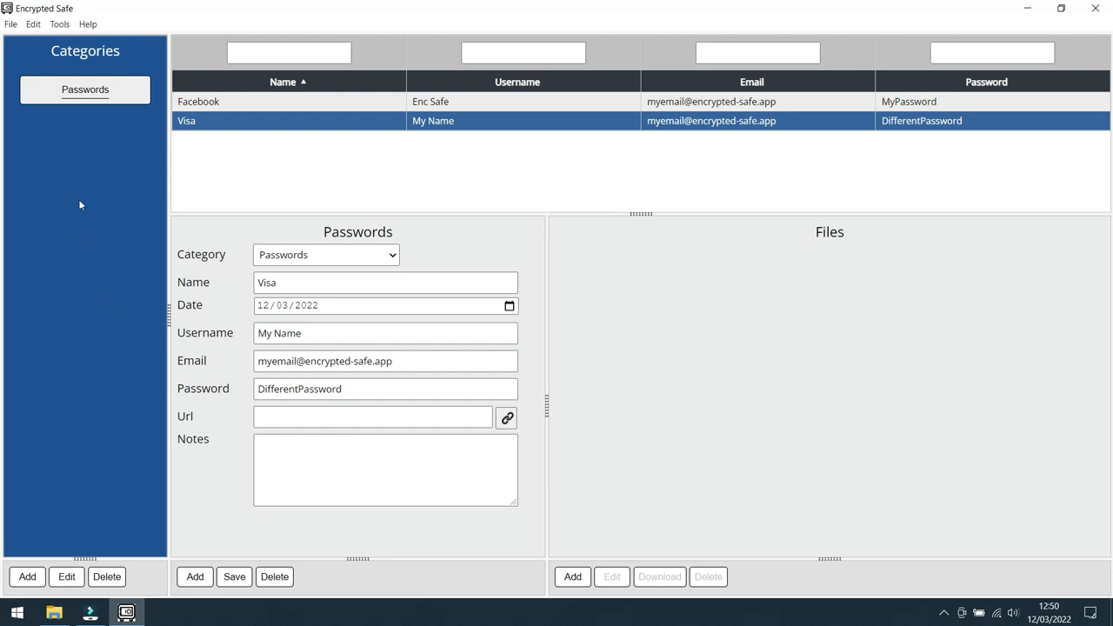
Step: Create a Documents category from the presets and start a new record in it
left_click(28, 576)
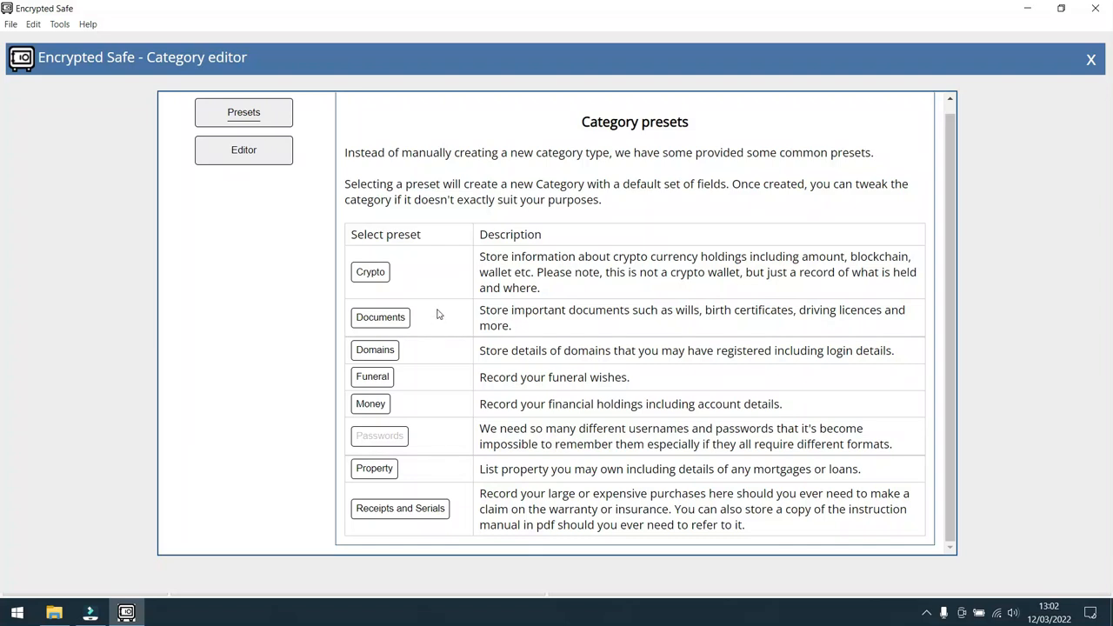
left_click(383, 317)
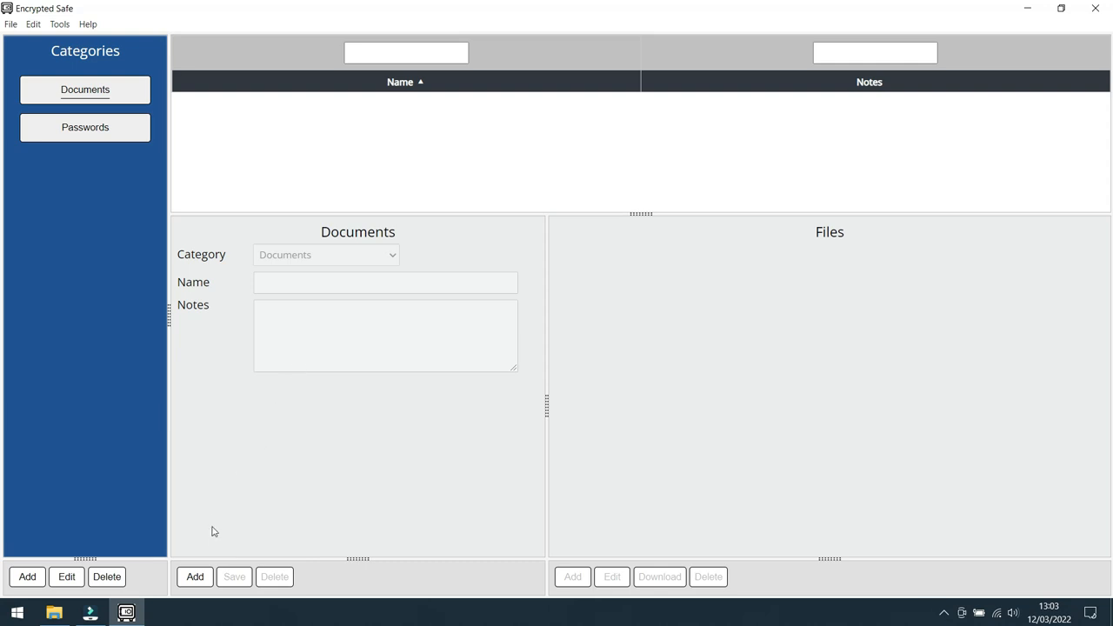
left_click(194, 578)
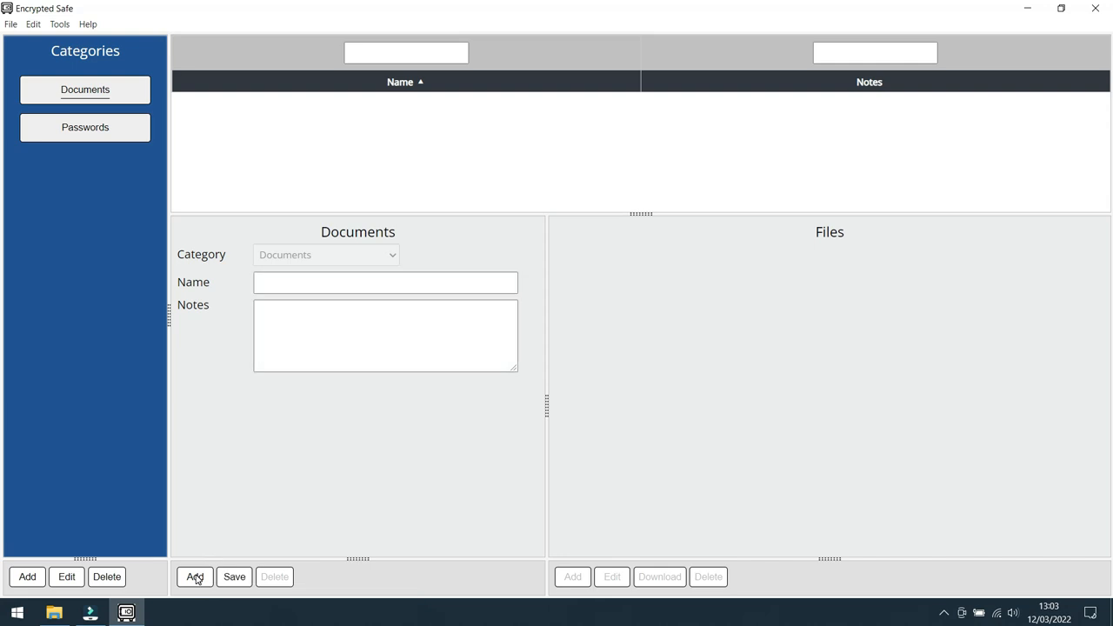
Step: Name the new document record "My will", enter "This is my will" as its notes and save it
left_click(336, 289)
type("My will")
left_click(319, 325)
type("Th")
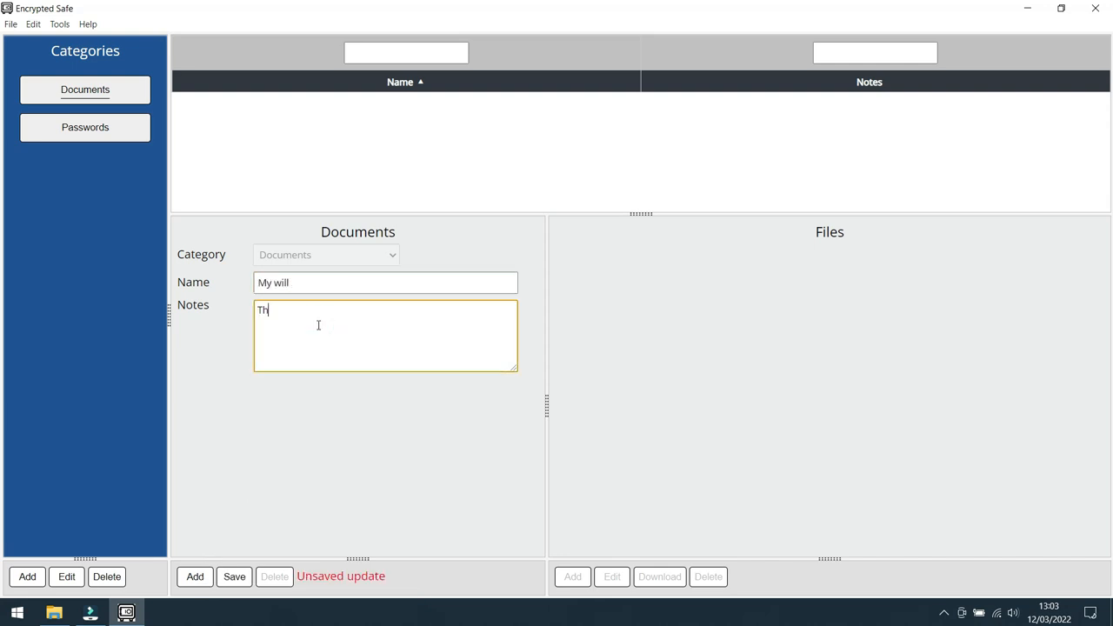
type("is is my will")
left_click(240, 575)
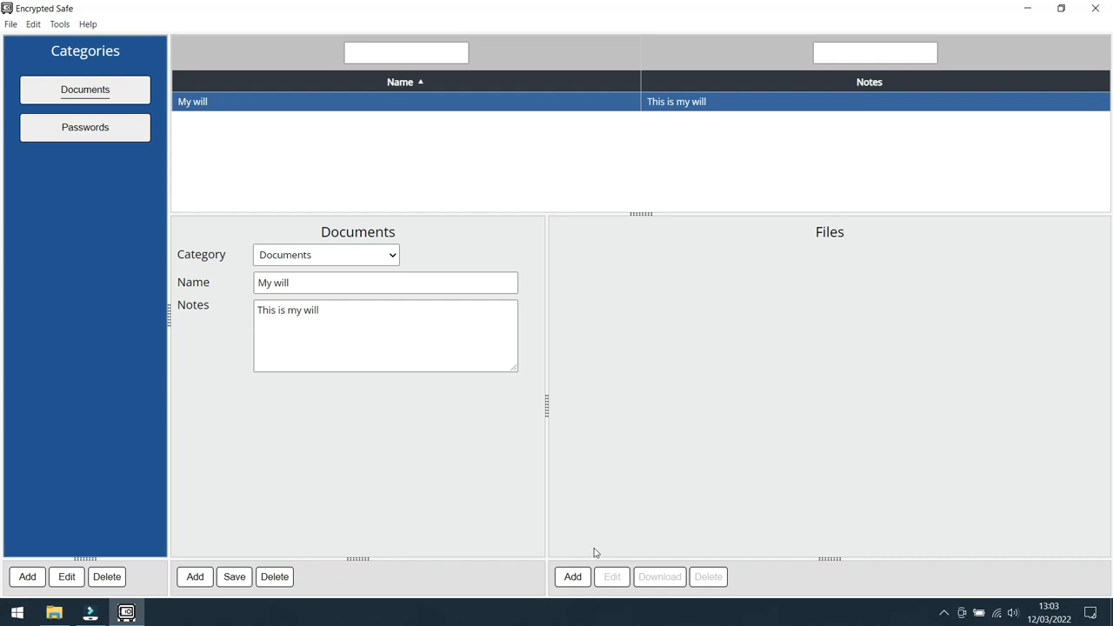
Step: Attach "Last will and testament.pdf" from the Desktop files folder to the "My will" record under the name "My will"
left_click(574, 577)
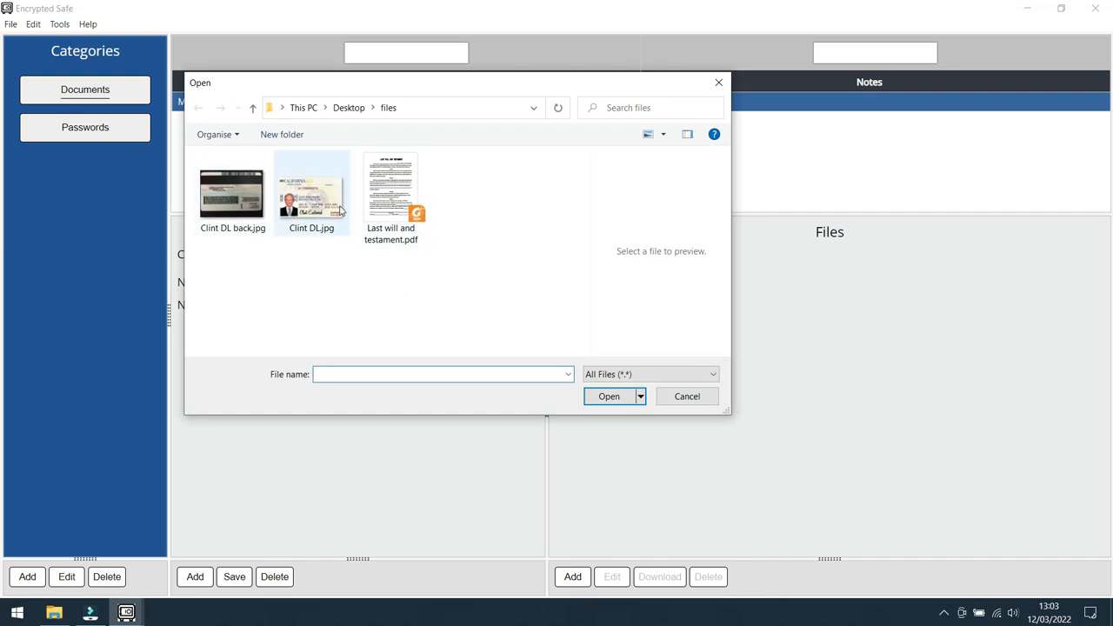
left_click(390, 199)
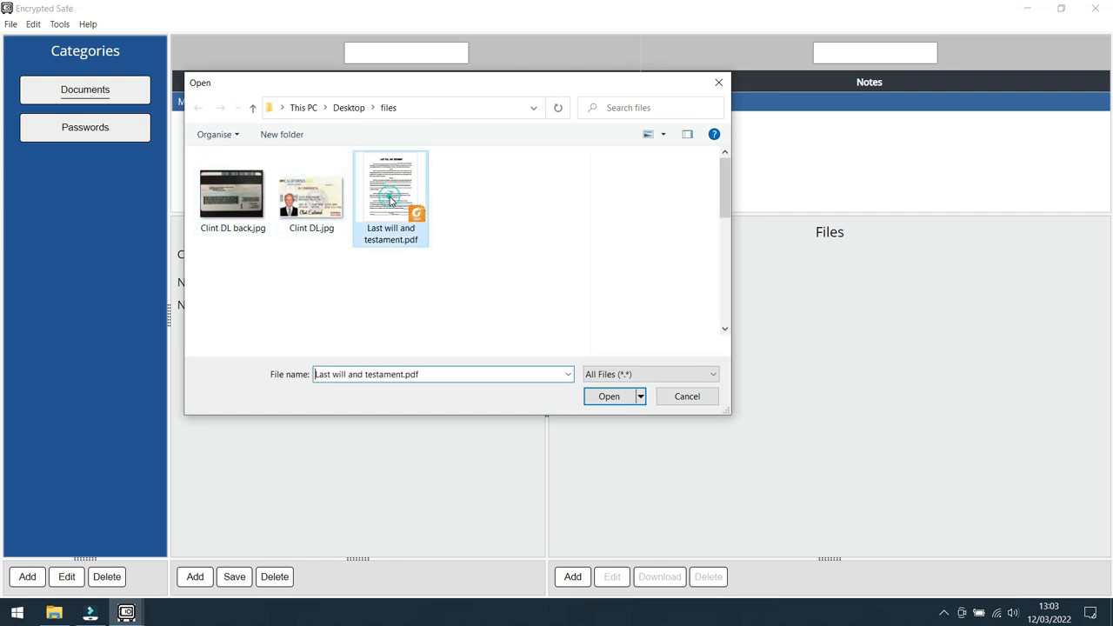
left_click(609, 397)
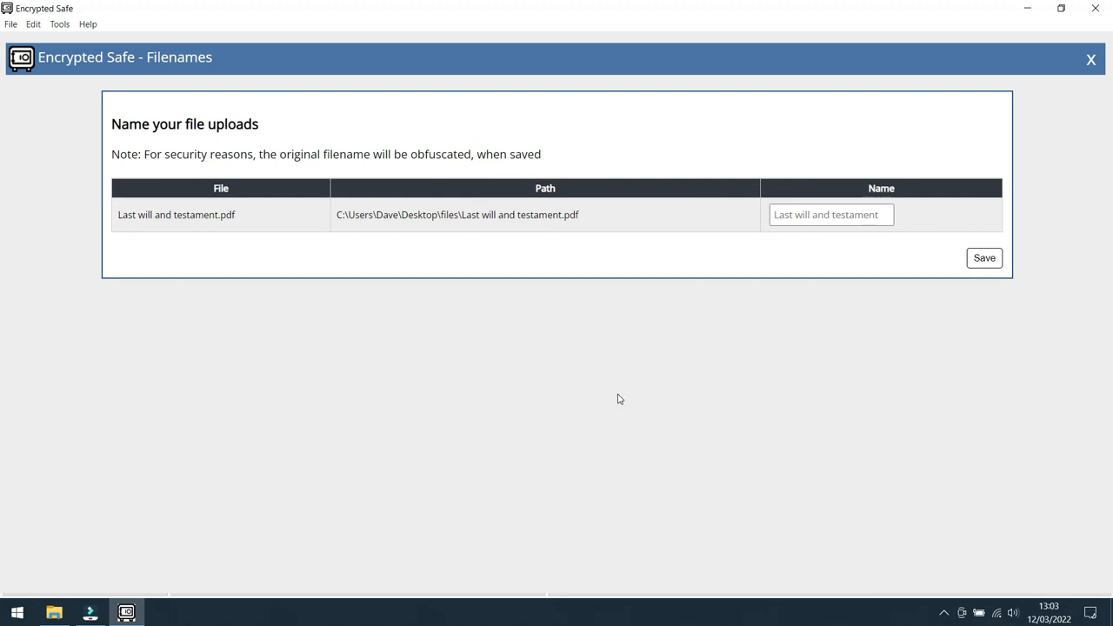
left_click(880, 214)
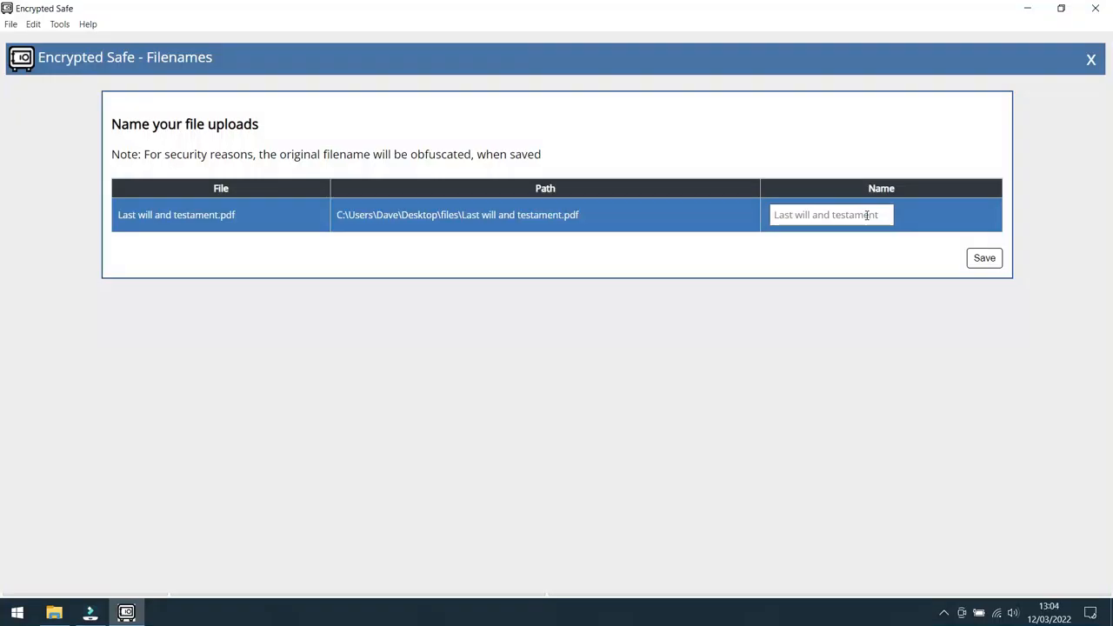
left_click(867, 215)
type("My will")
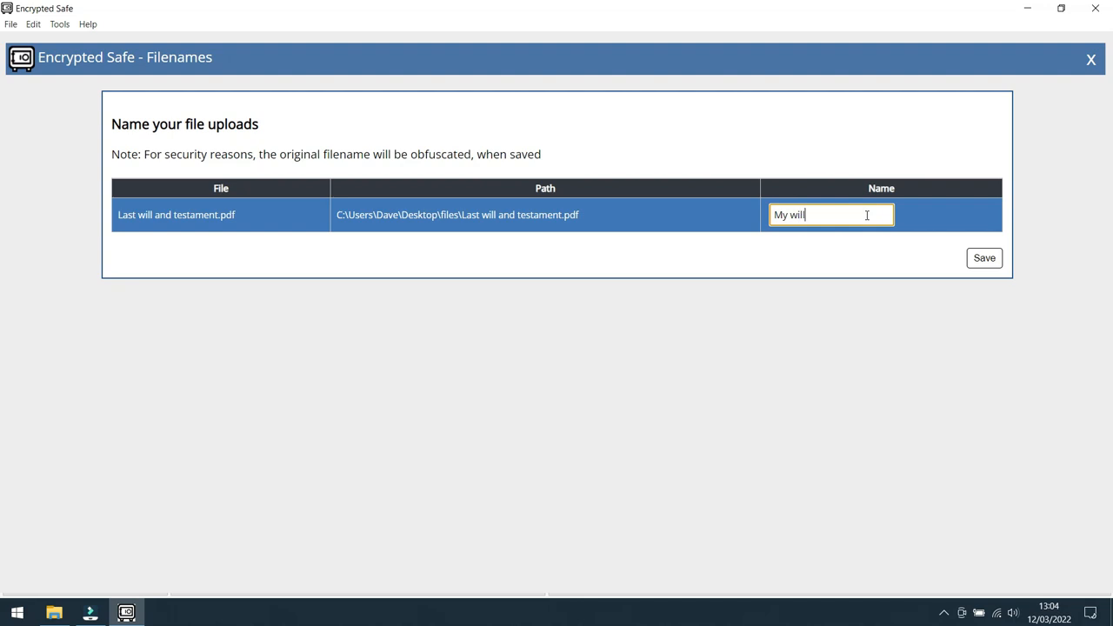
left_click(981, 259)
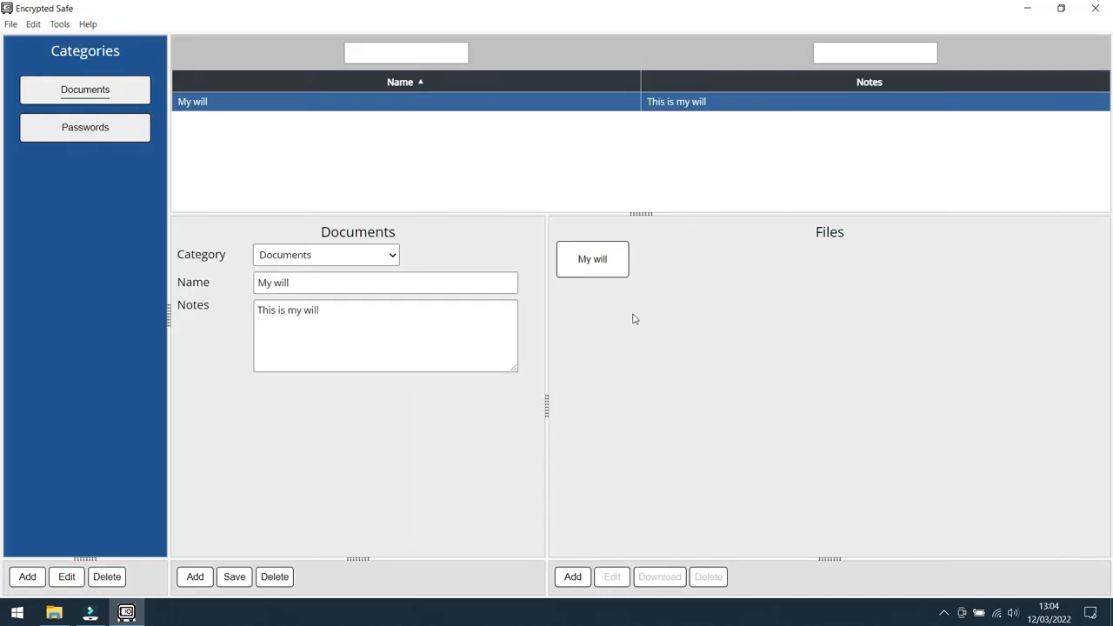
Step: Preview the attached "My will" file and look through its pages
left_click(595, 263)
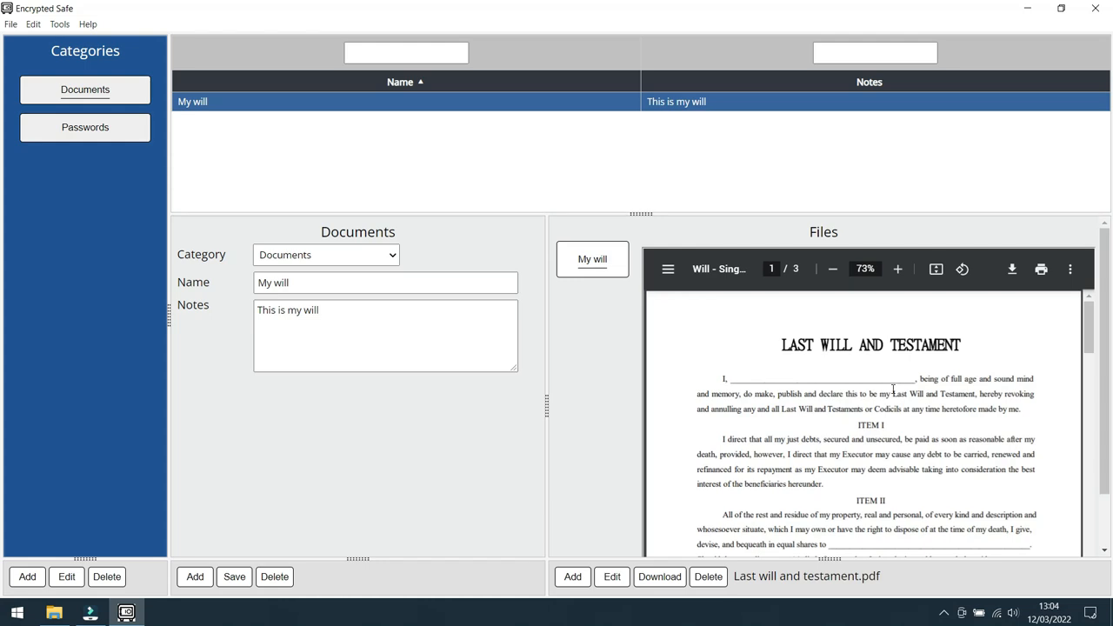
scroll(887, 387, "down", 3)
scroll(893, 388, "down", 10)
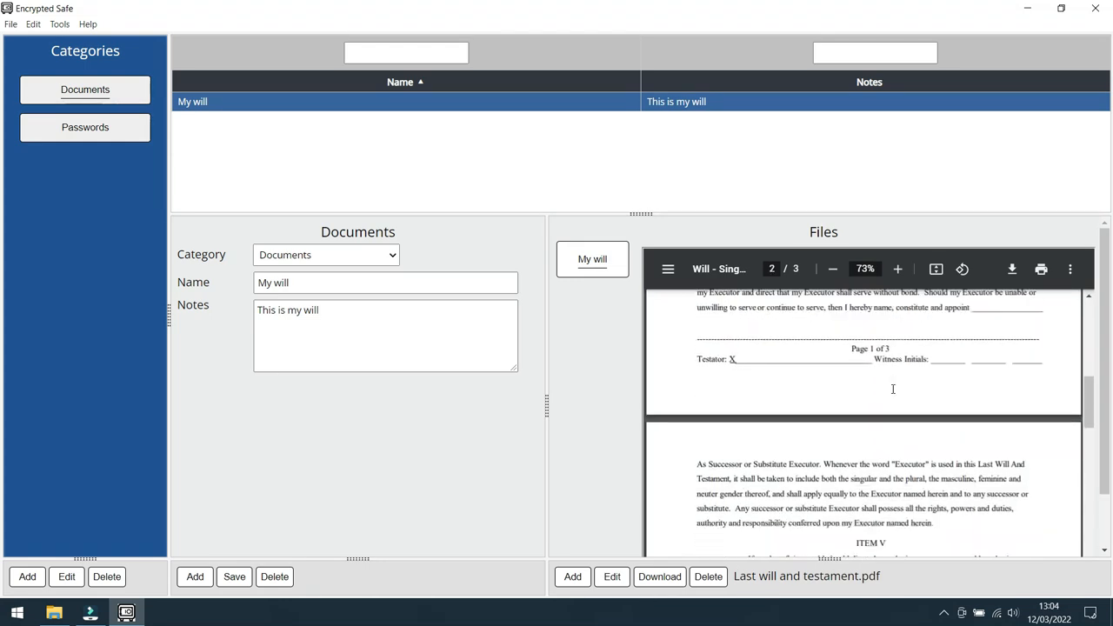
scroll(893, 388, "down", 8)
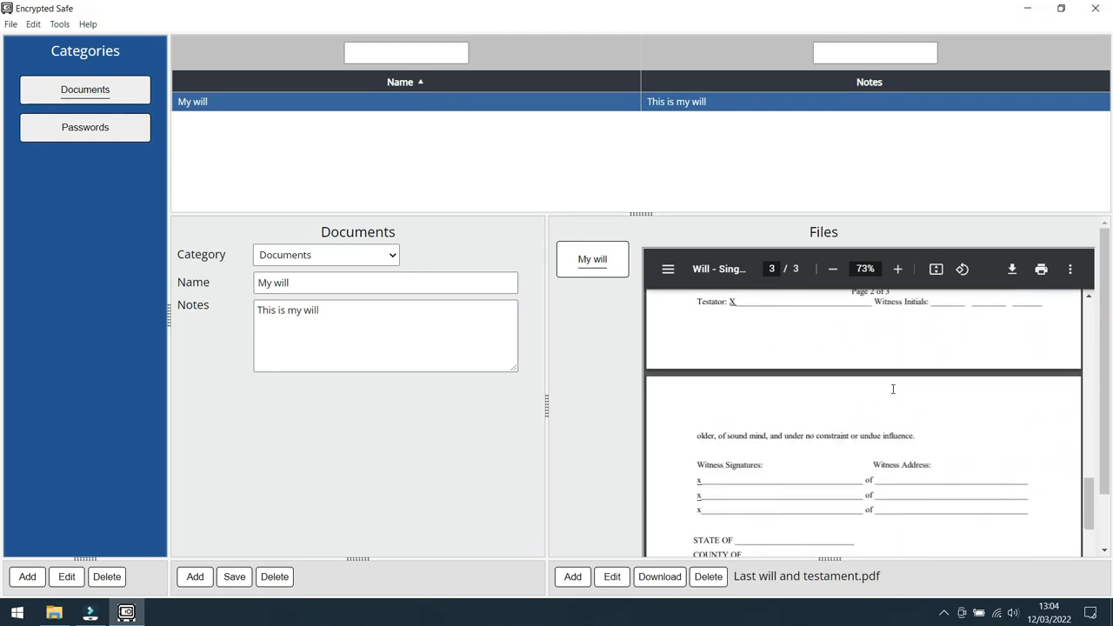
scroll(893, 388, "up", 20)
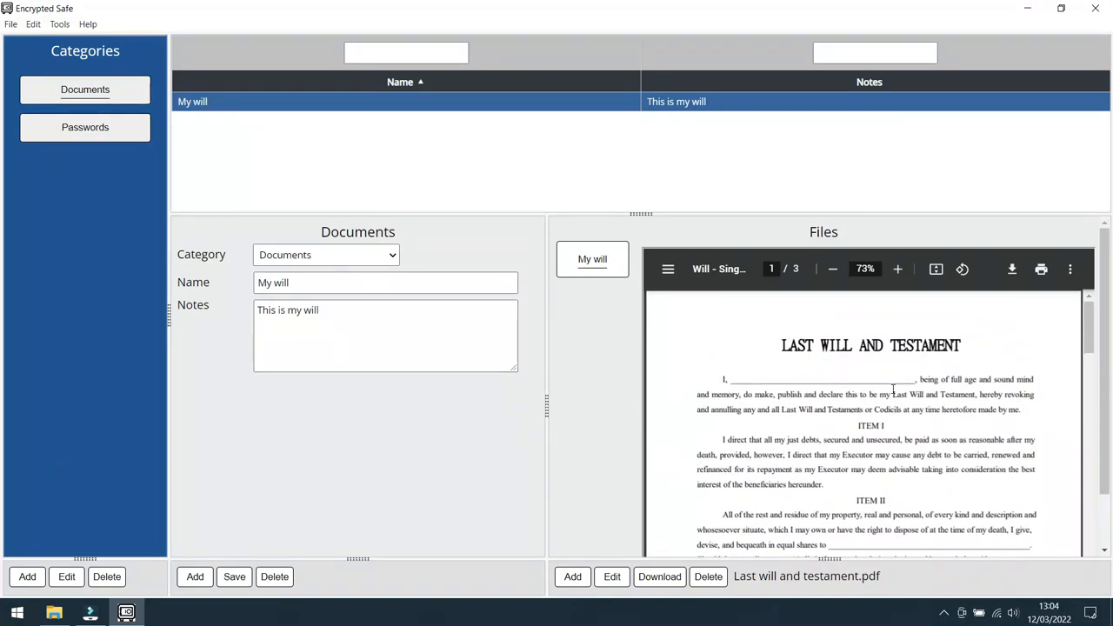
Step: Add another Documents record named "Driving licence" without notes and save it
left_click(196, 577)
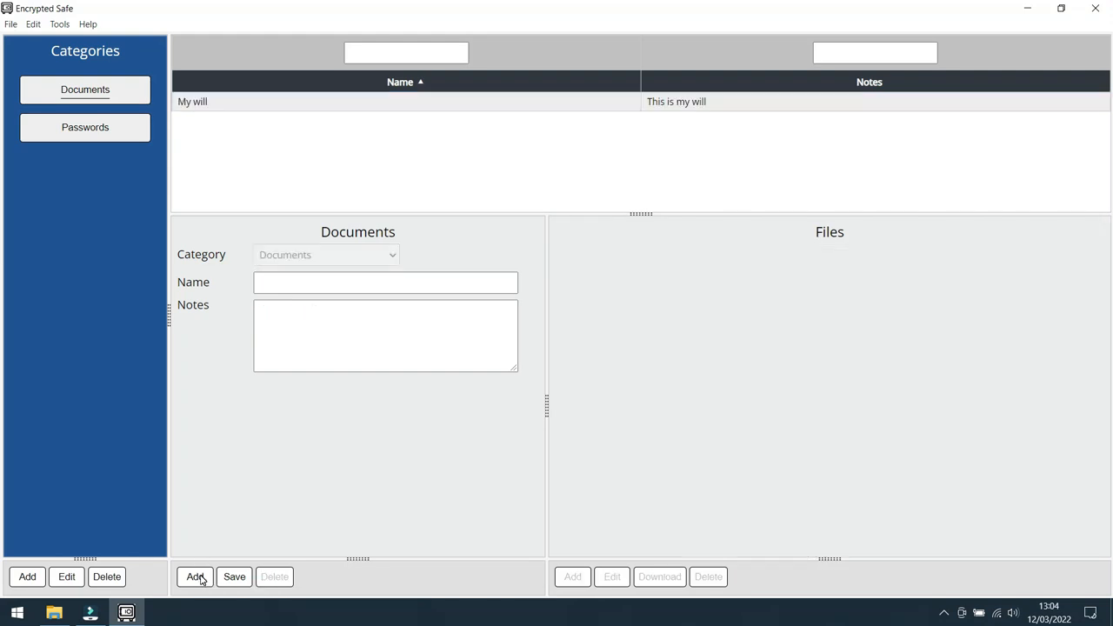
left_click(302, 280)
type("Driving licence")
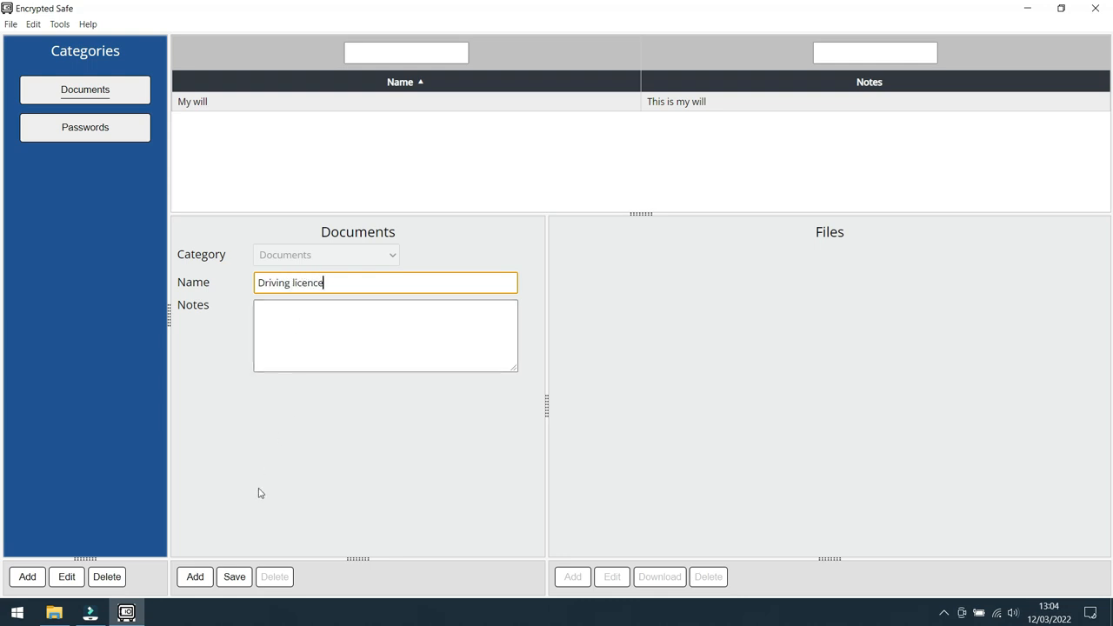
left_click(238, 580)
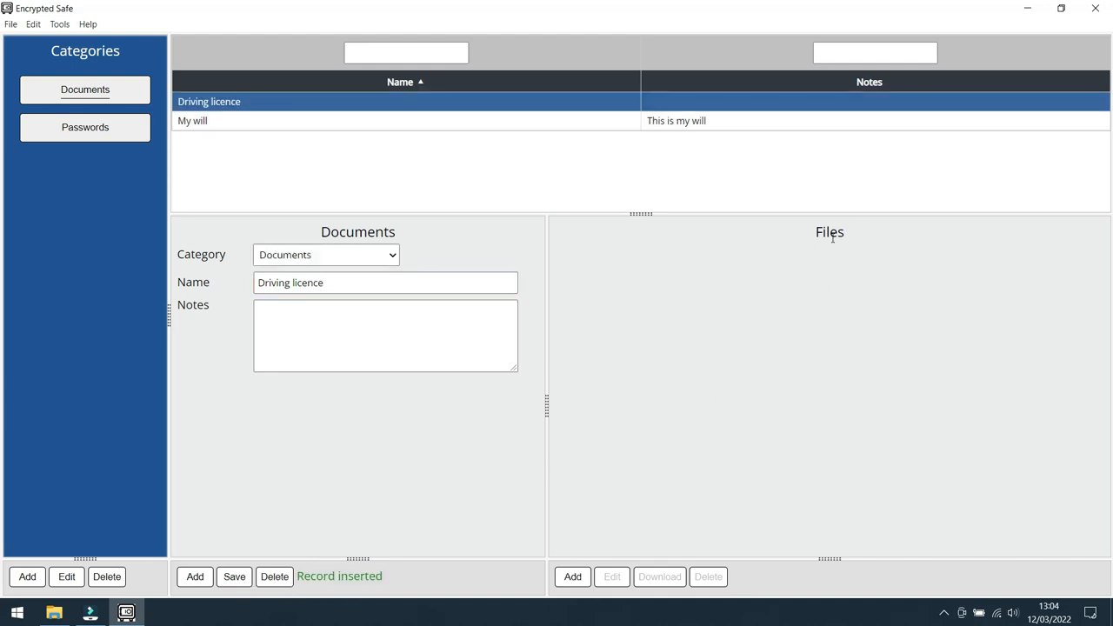
Step: Attach "Clint DL.jpg" and "Clint DL back.jpg" to the "Driving licence" record under their default names, and preview both images
left_click(572, 575)
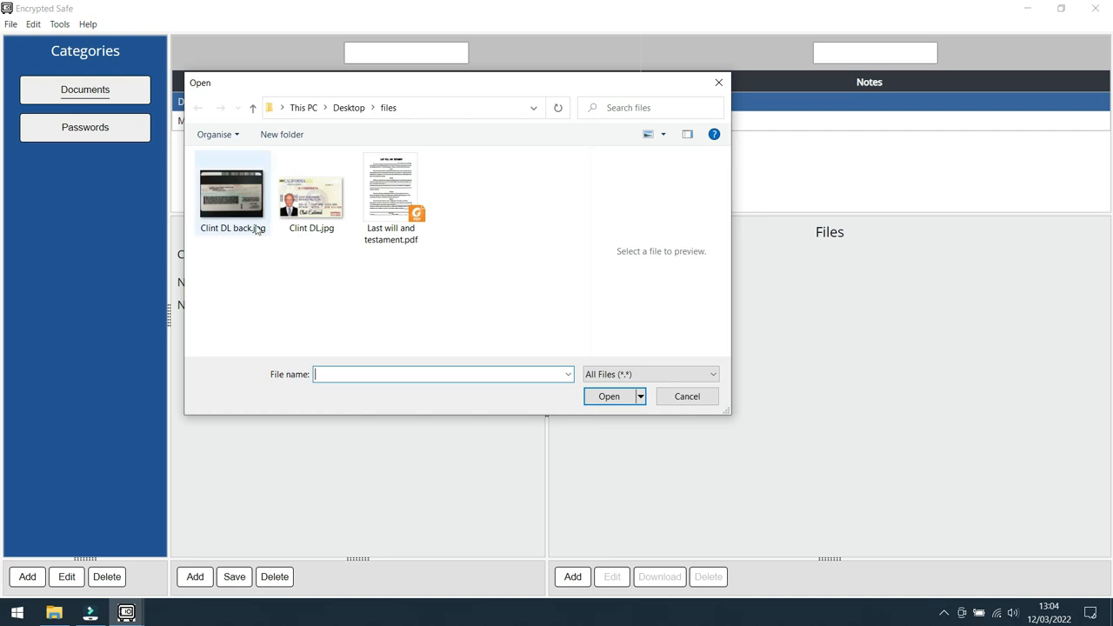
left_click(306, 207)
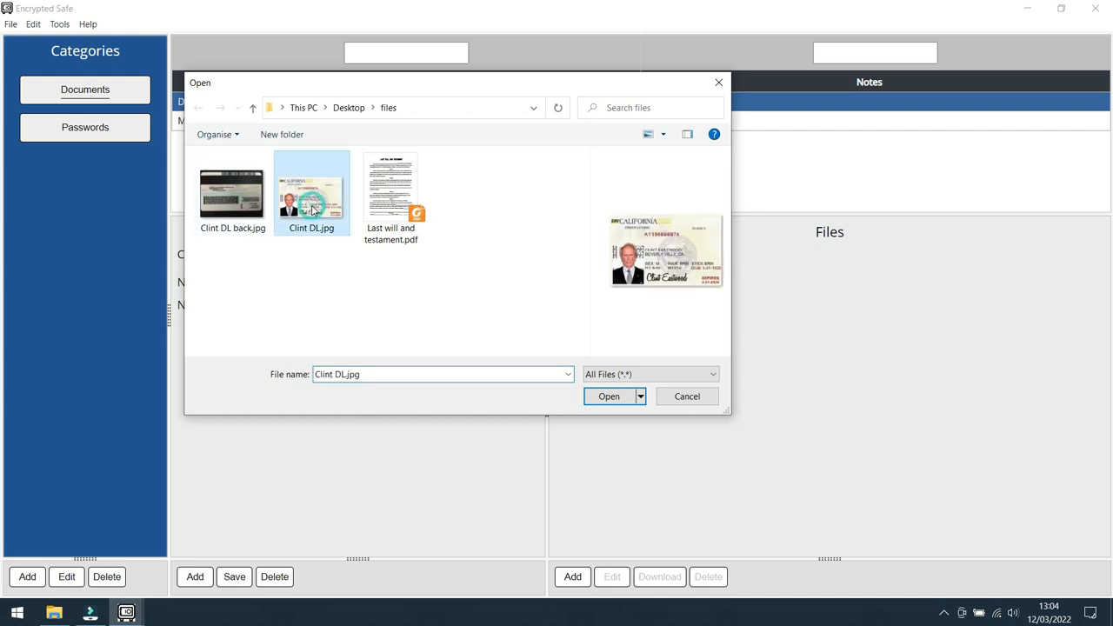
left_click(239, 206, "ctrl")
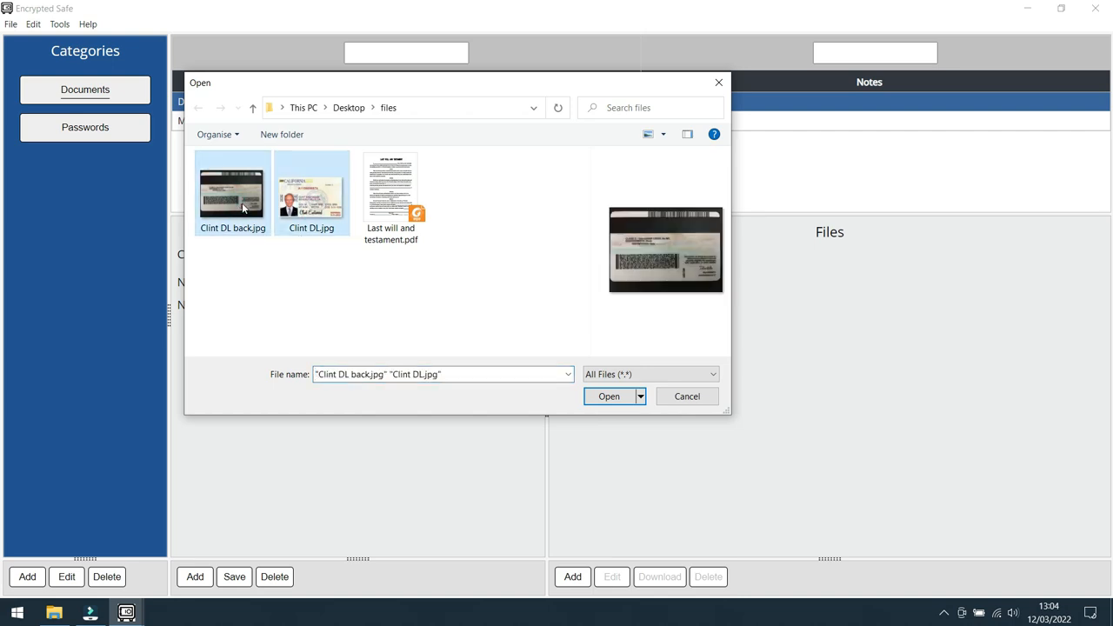
left_click(611, 396)
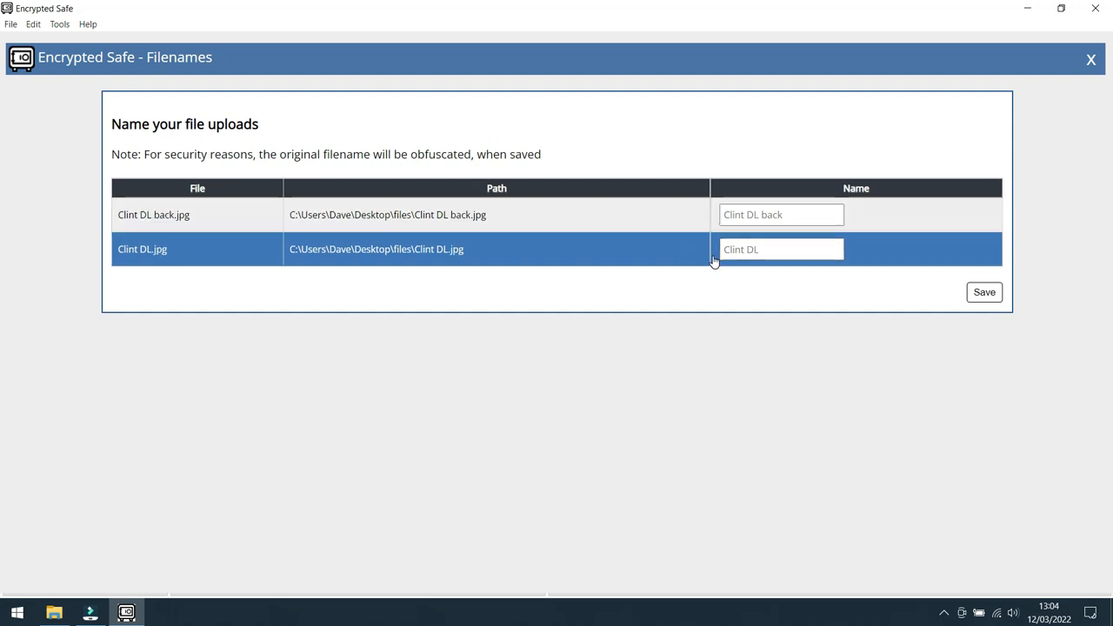
left_click(985, 294)
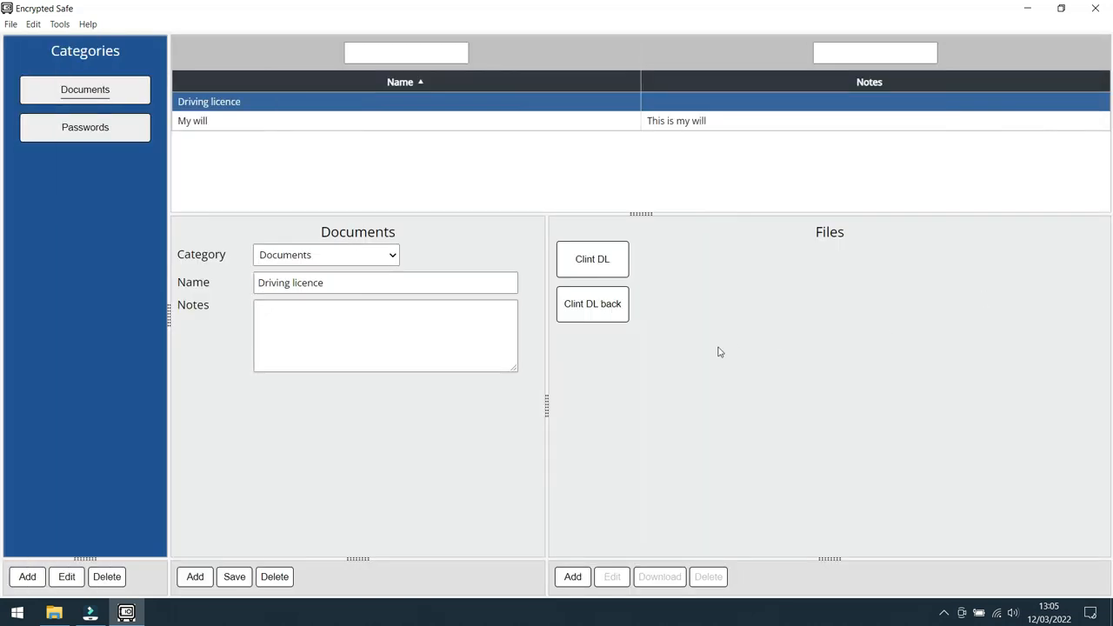
left_click(595, 261)
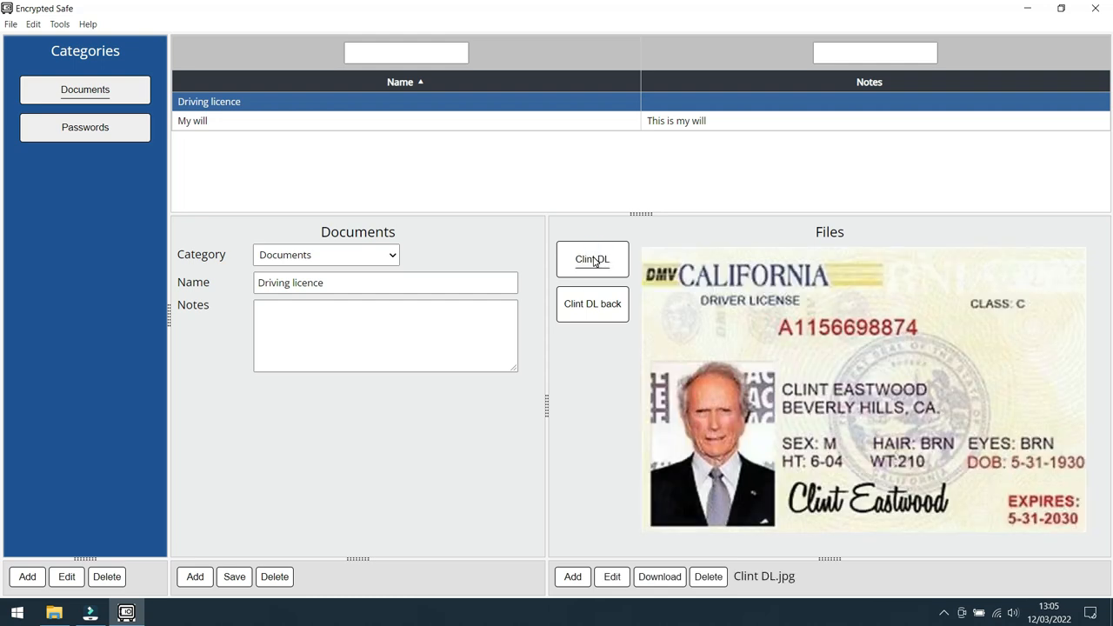
left_click(597, 306)
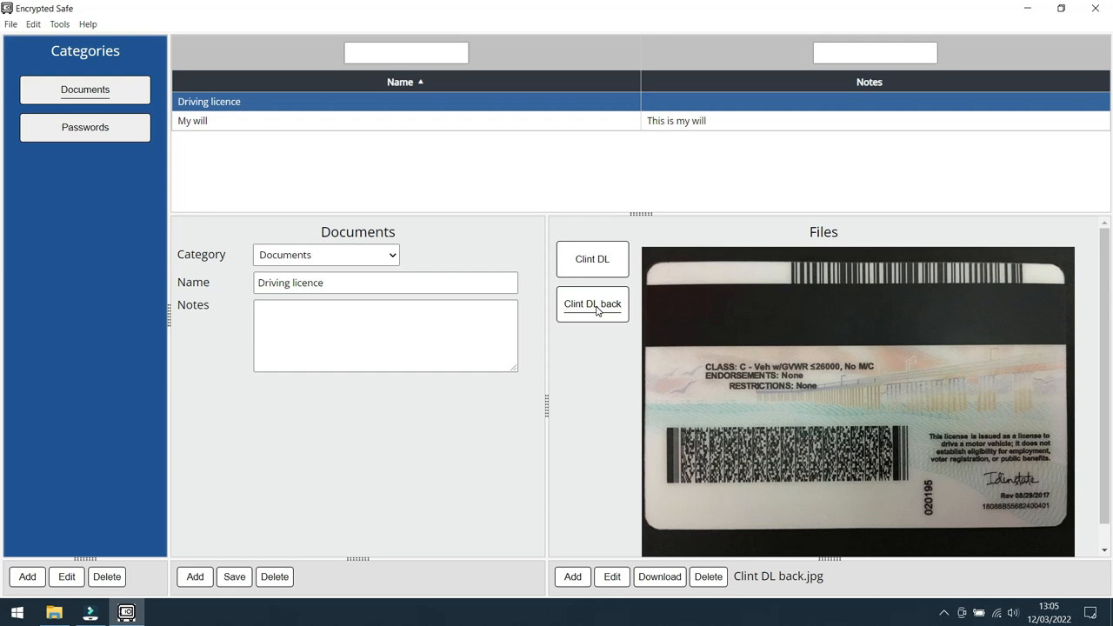
Step: Edit the Documents category and add a new field named "expires" with the Date type
left_click(67, 578)
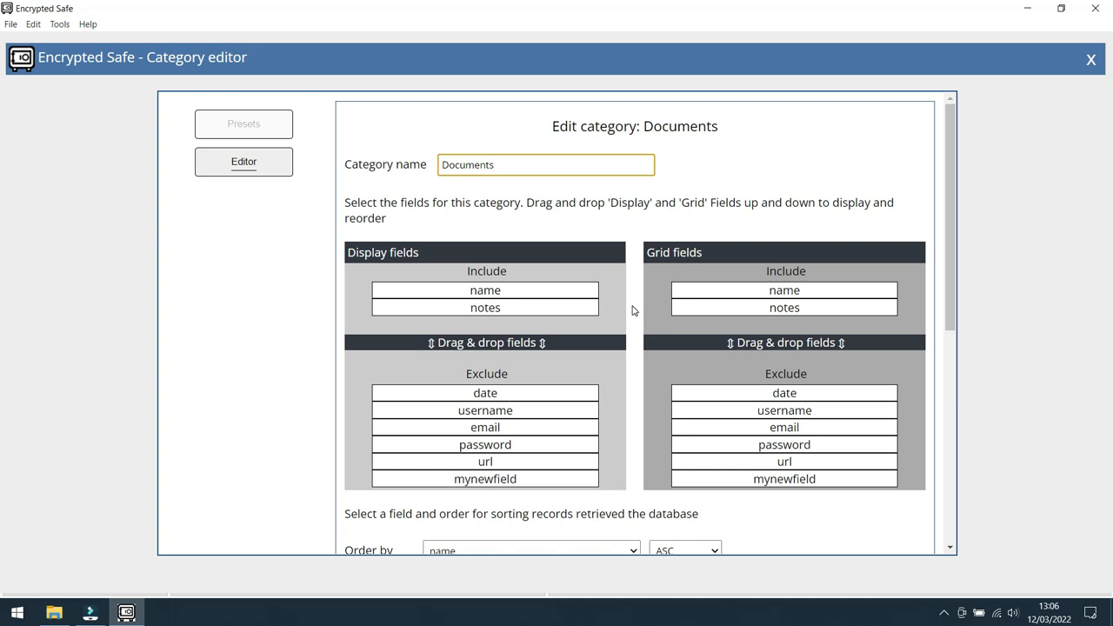
scroll(633, 310, "down", 2)
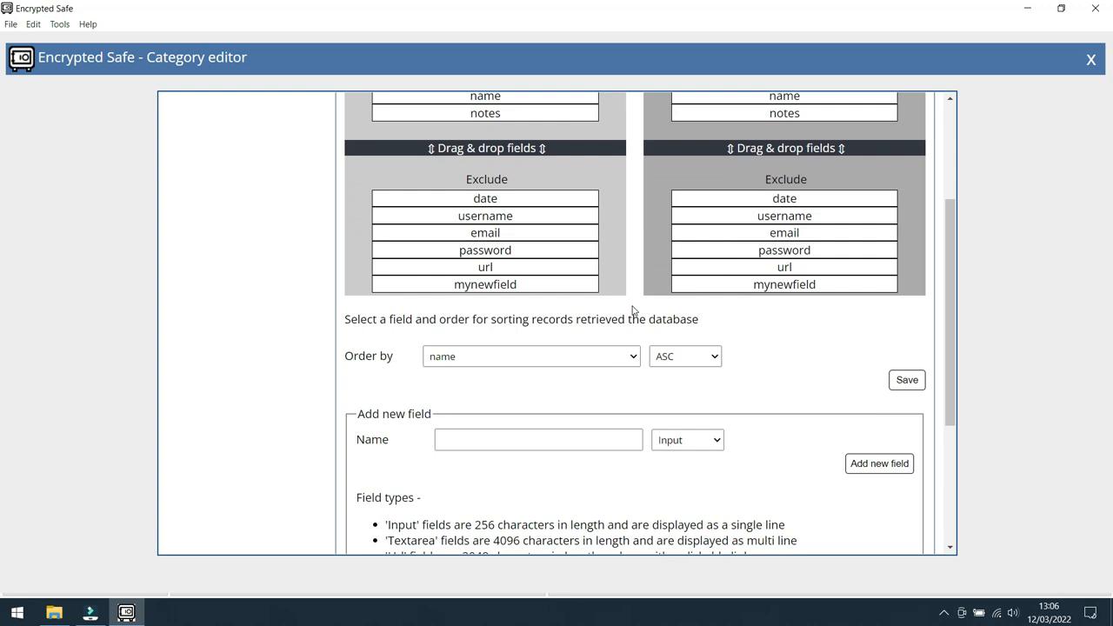
scroll(633, 310, "down", 3)
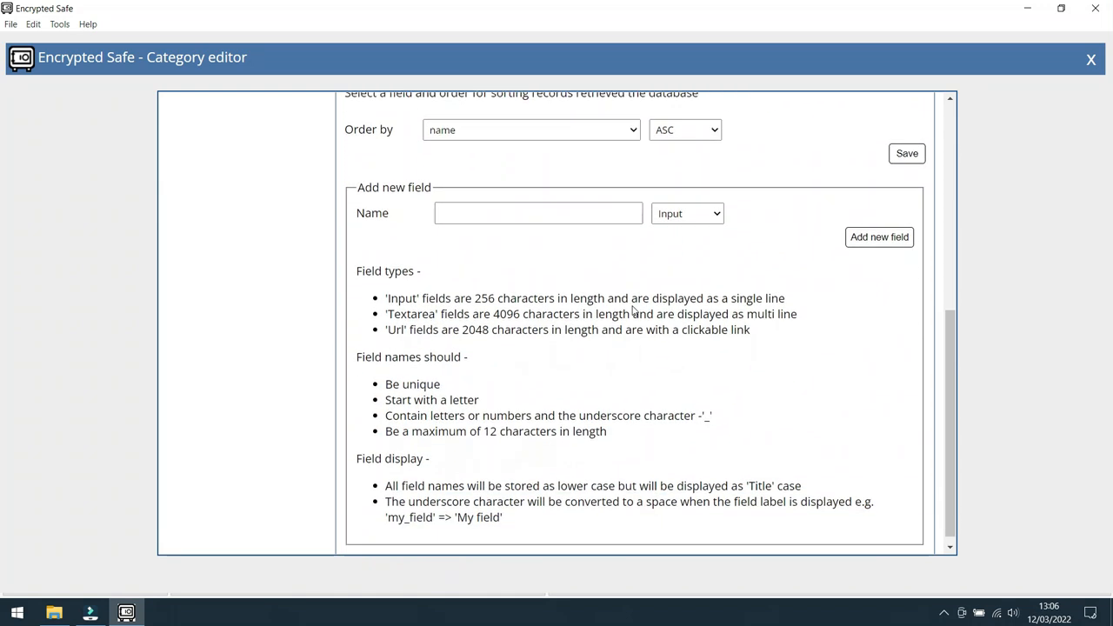
left_click(511, 208)
type("exp")
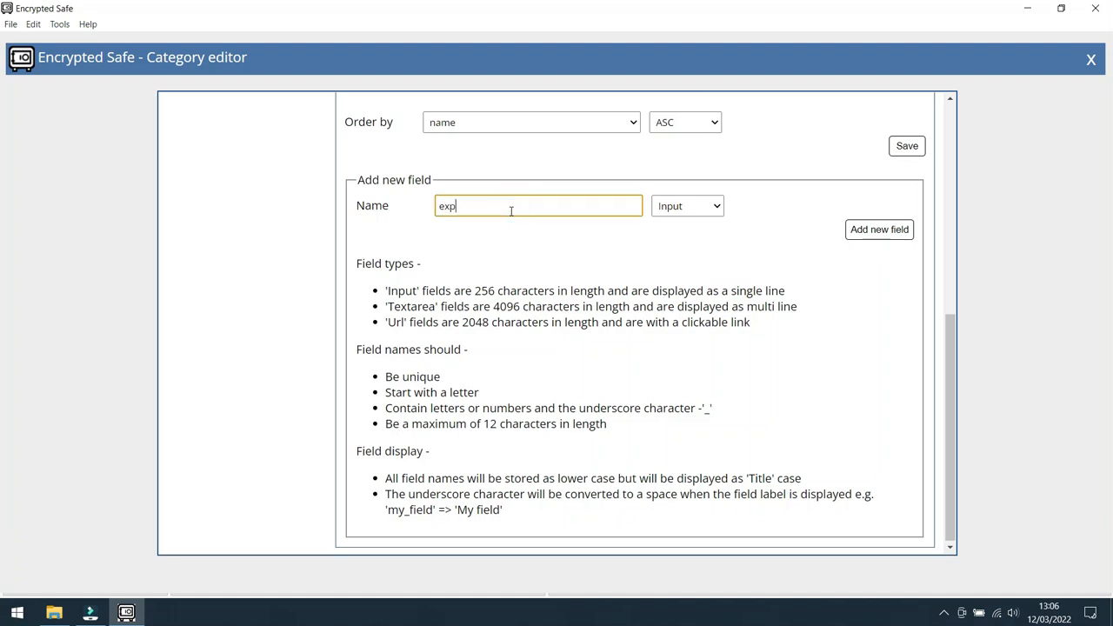
type("ires")
left_click(717, 207)
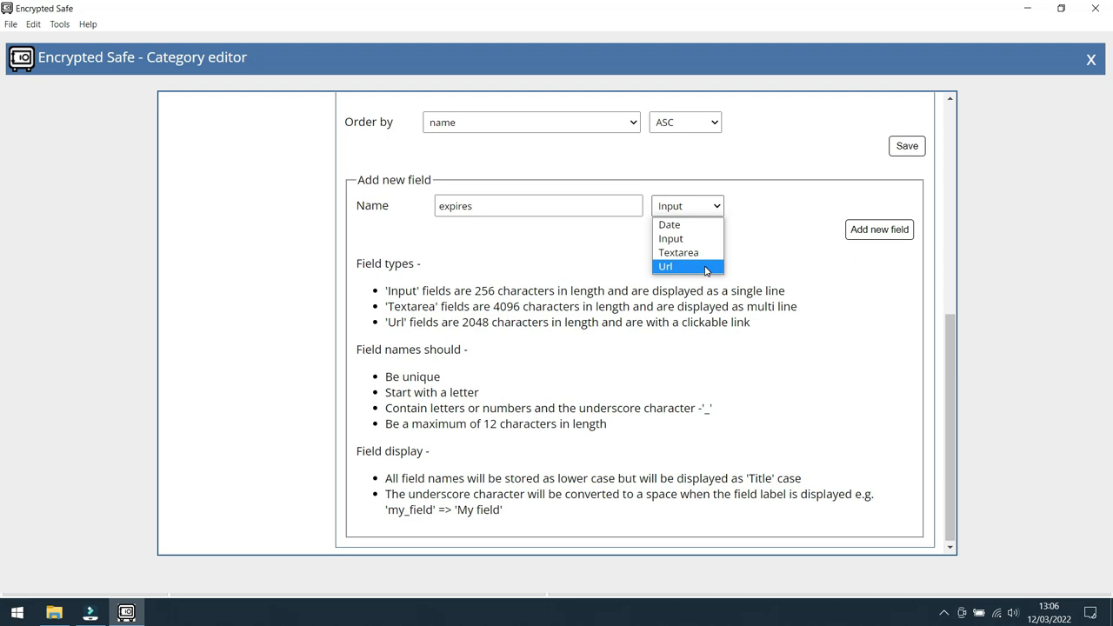
left_click(693, 227)
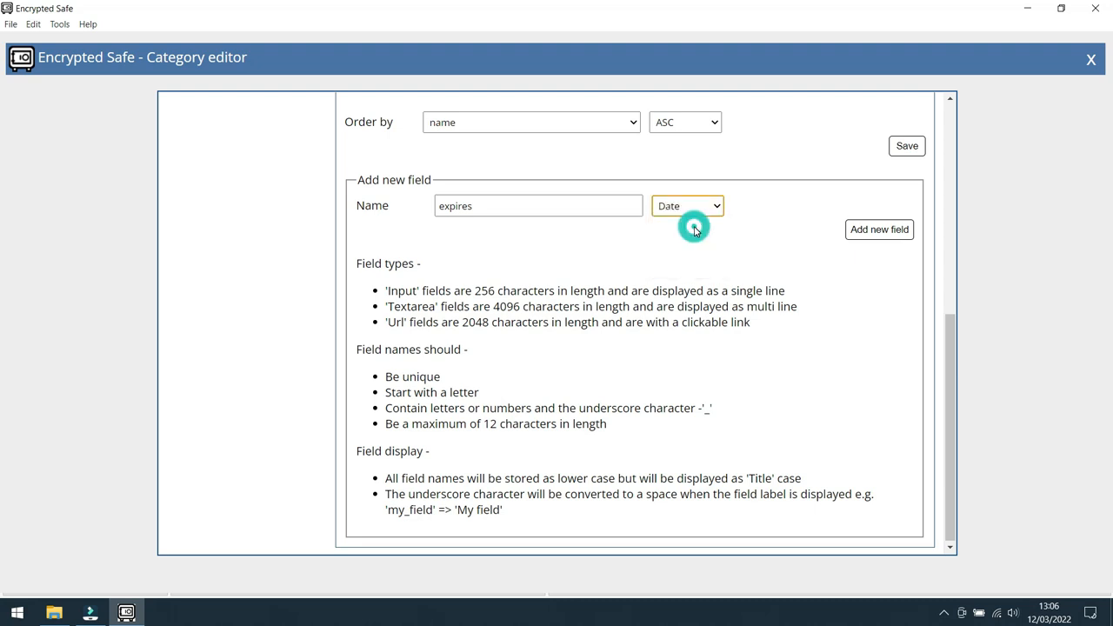
left_click(886, 230)
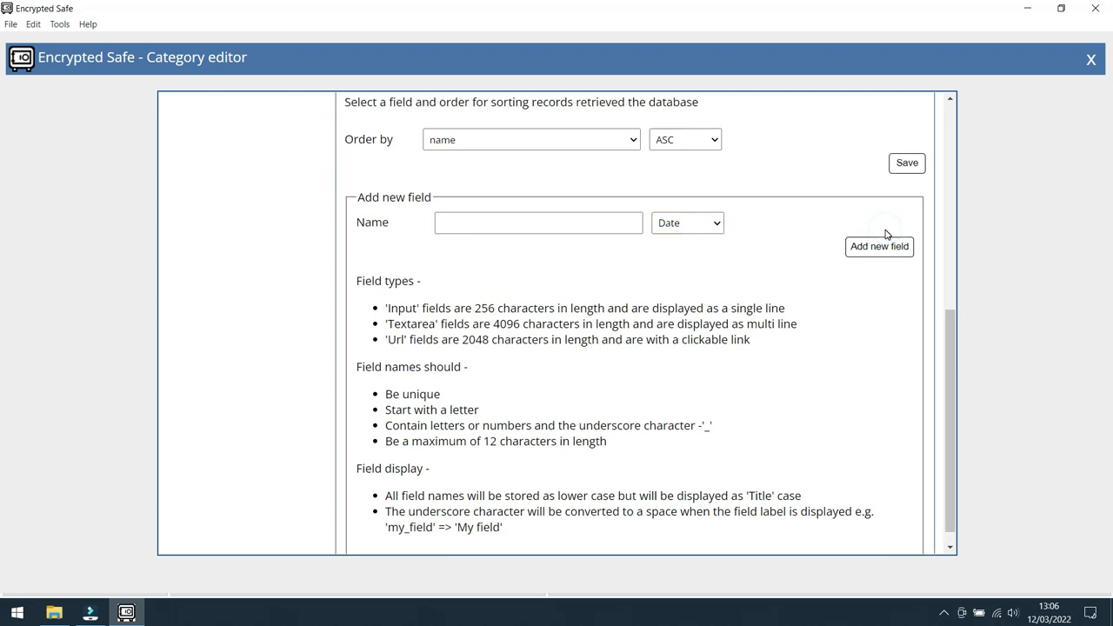
Step: Include the "expires" field in the Documents display fields between name and notes, and save the category
scroll(738, 306, "up", 5)
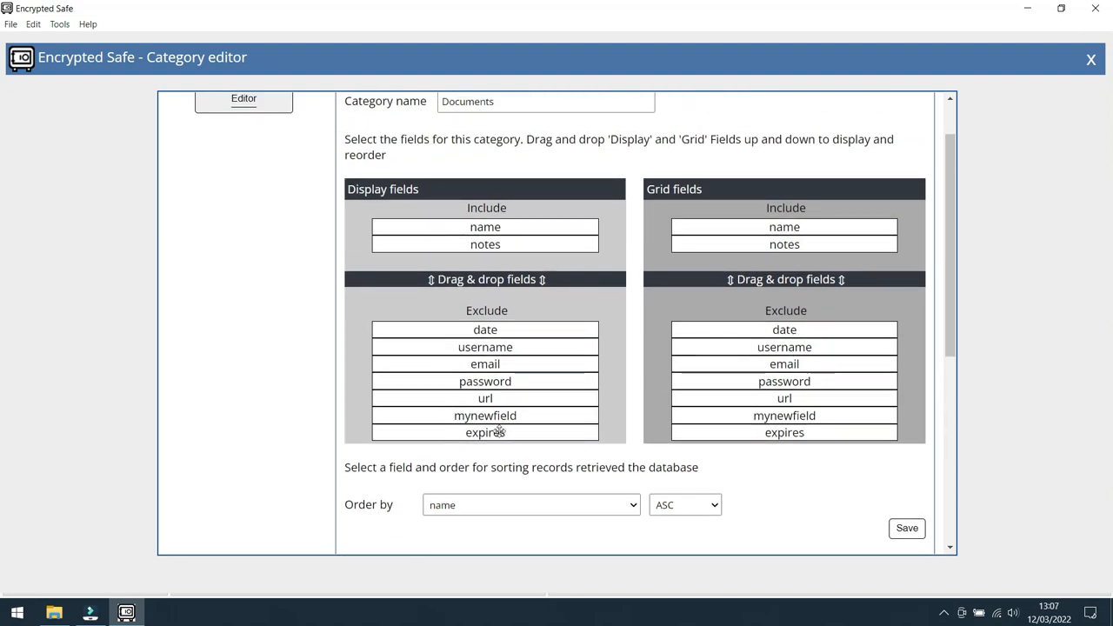
left_click_drag(523, 432, 511, 261)
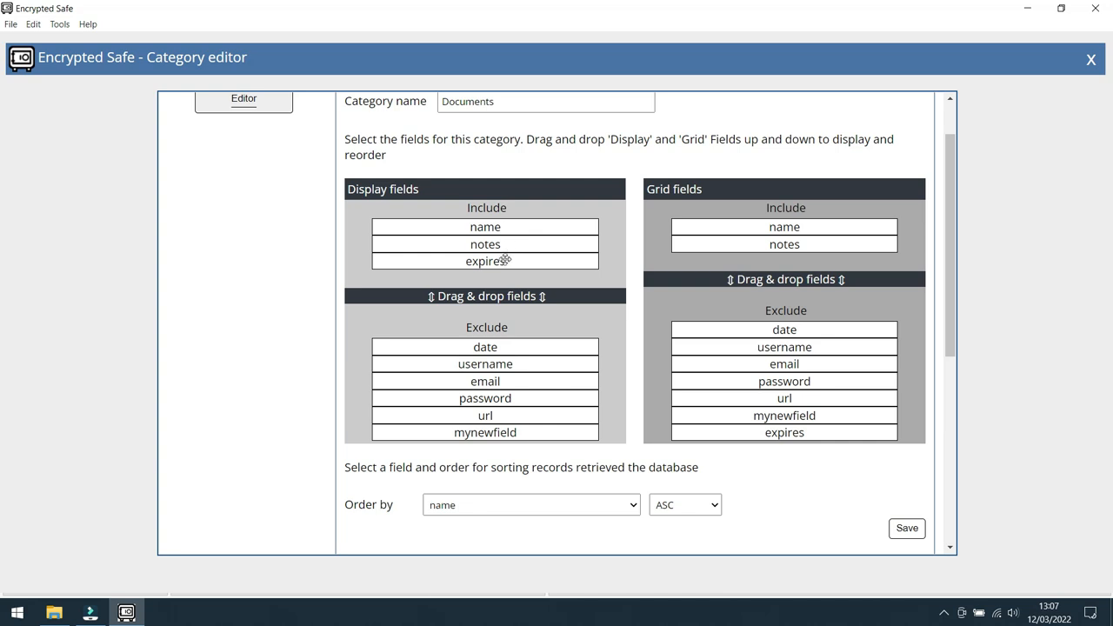
left_click_drag(501, 261, 503, 245)
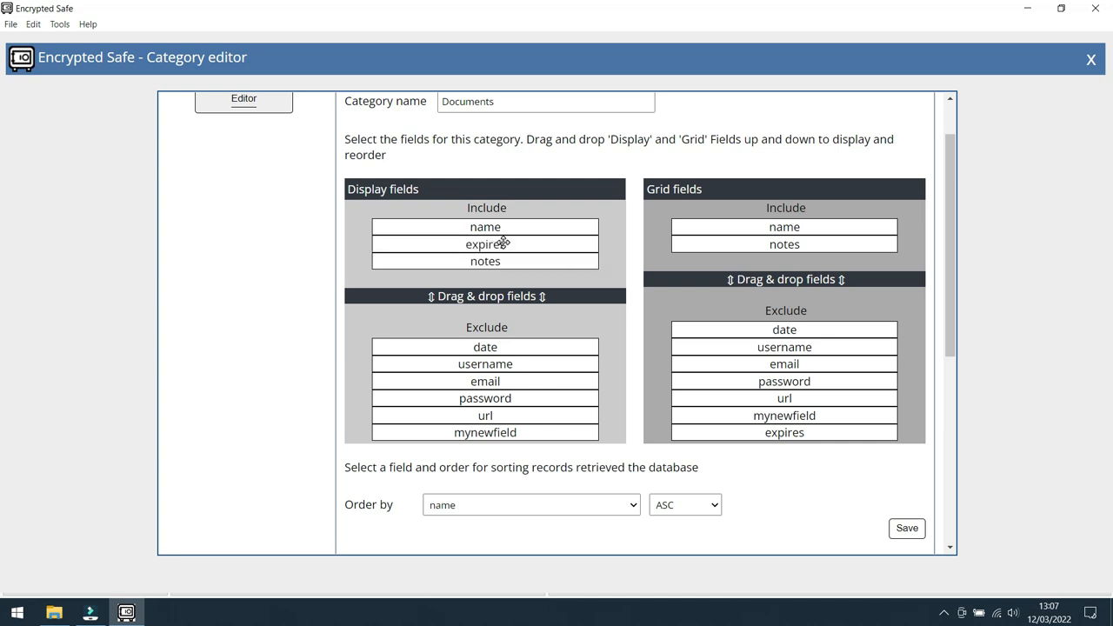
left_click(909, 529)
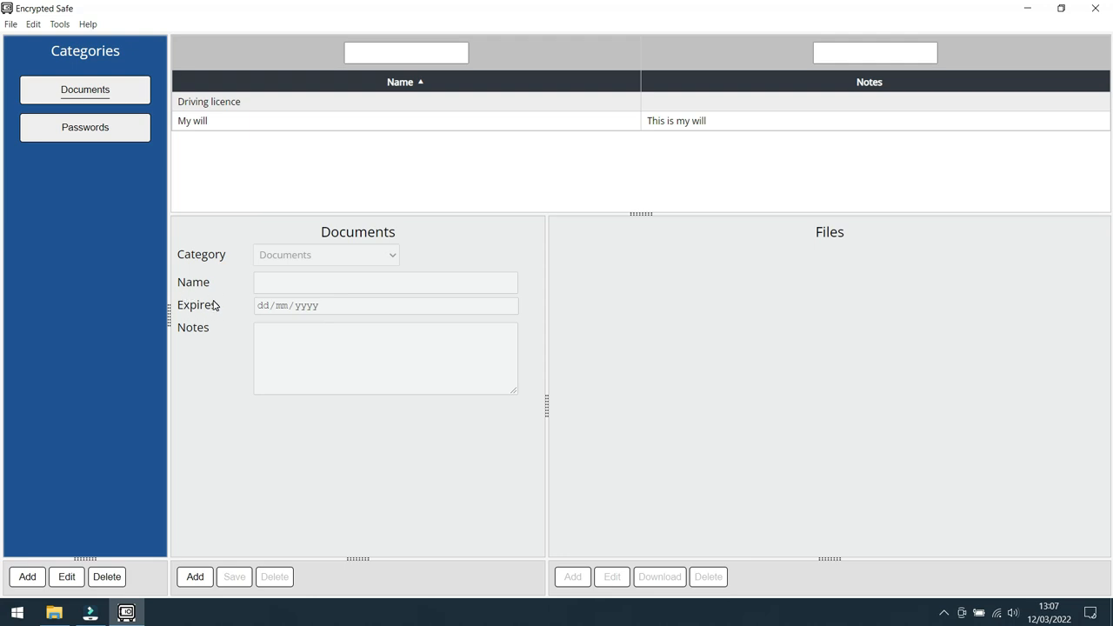
Step: Open the "Driving licence" record and its "Clint DL" image, set Expires to 31/05/2030, and save the record
left_click(316, 119)
left_click(306, 102)
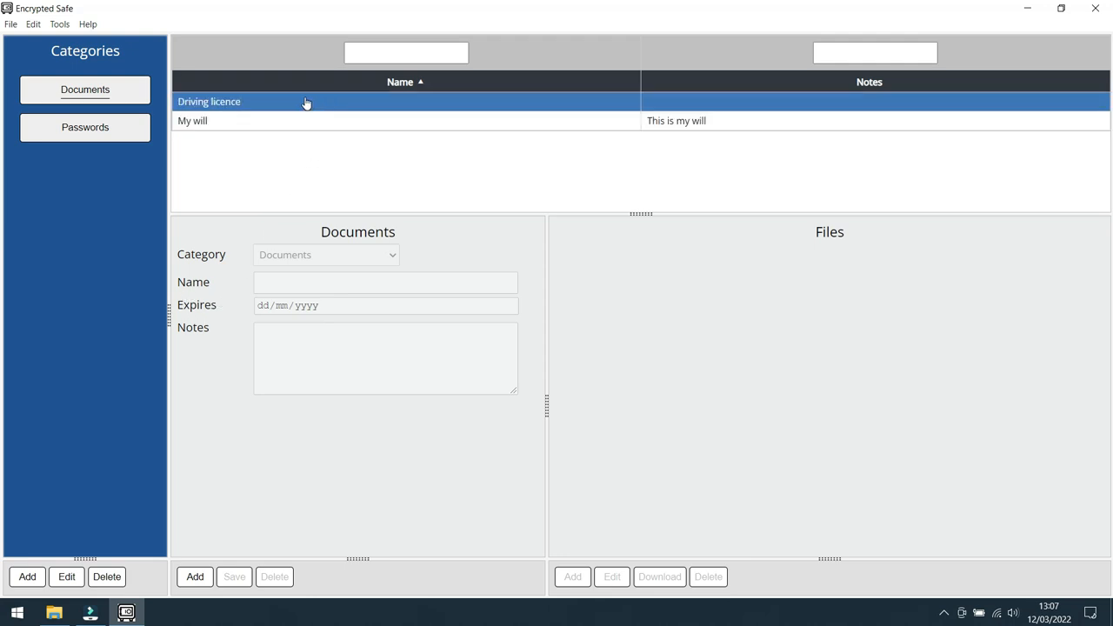
double_click(306, 103)
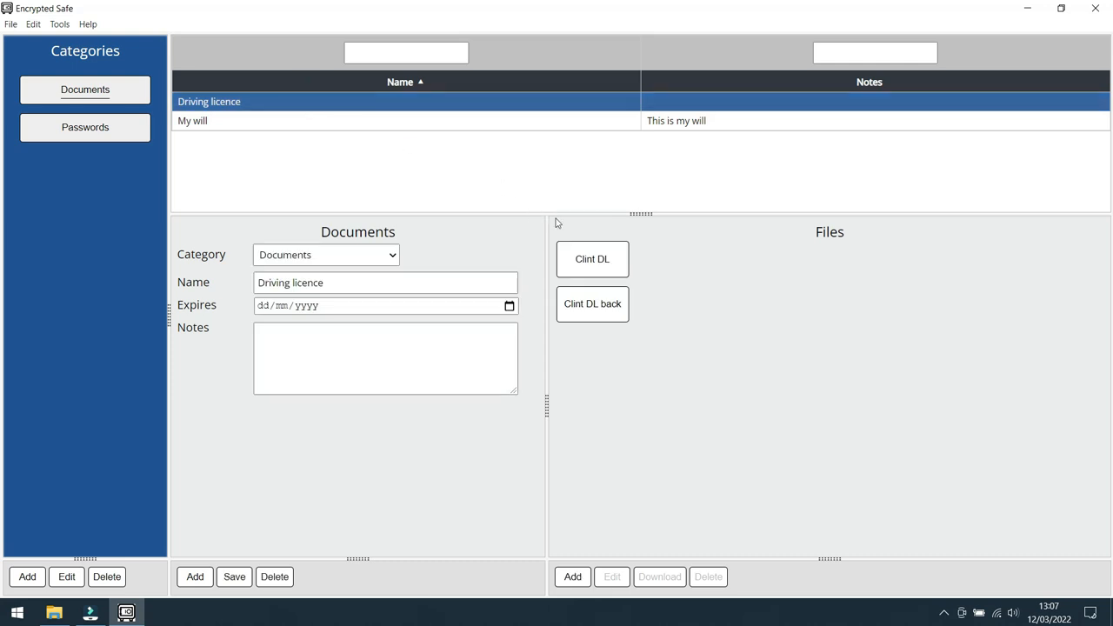
left_click(598, 264)
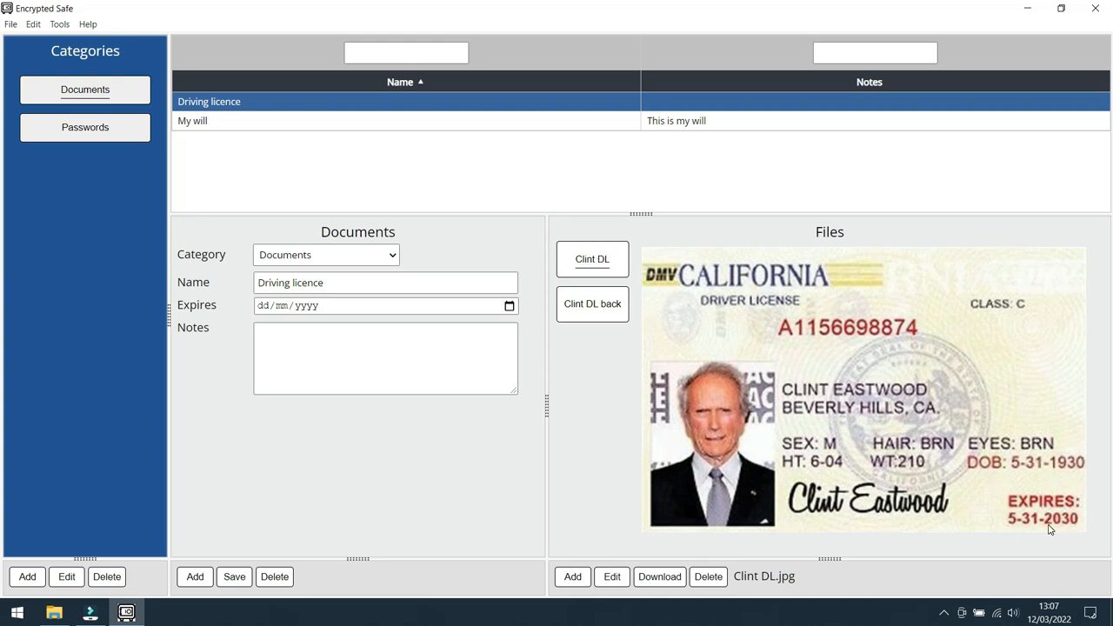
left_click(263, 306)
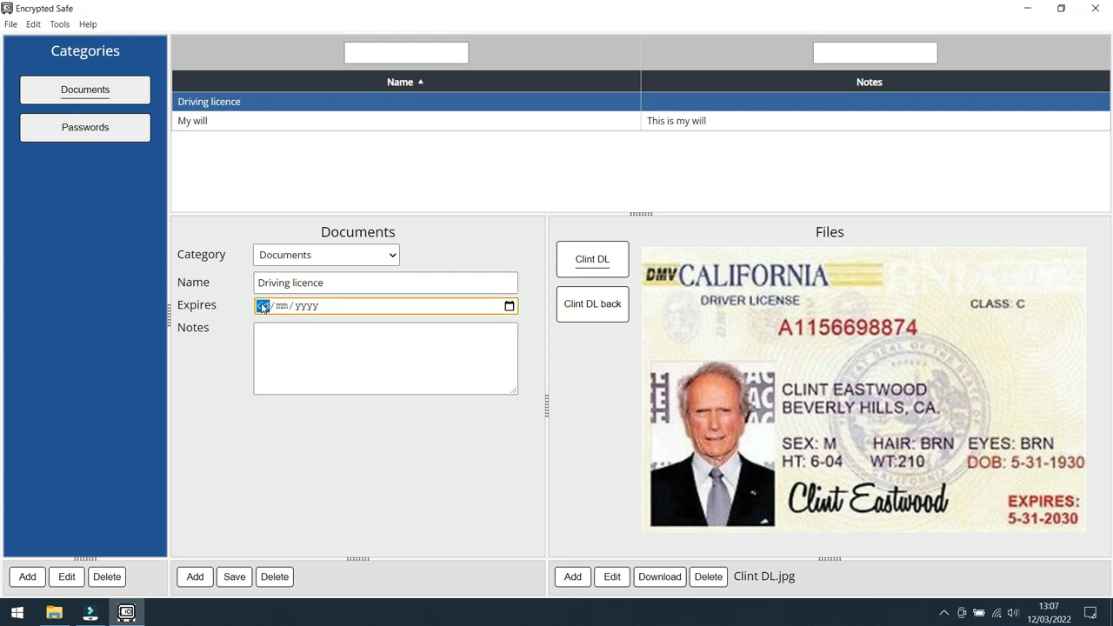
type("31/")
type("05/00")
type("20")
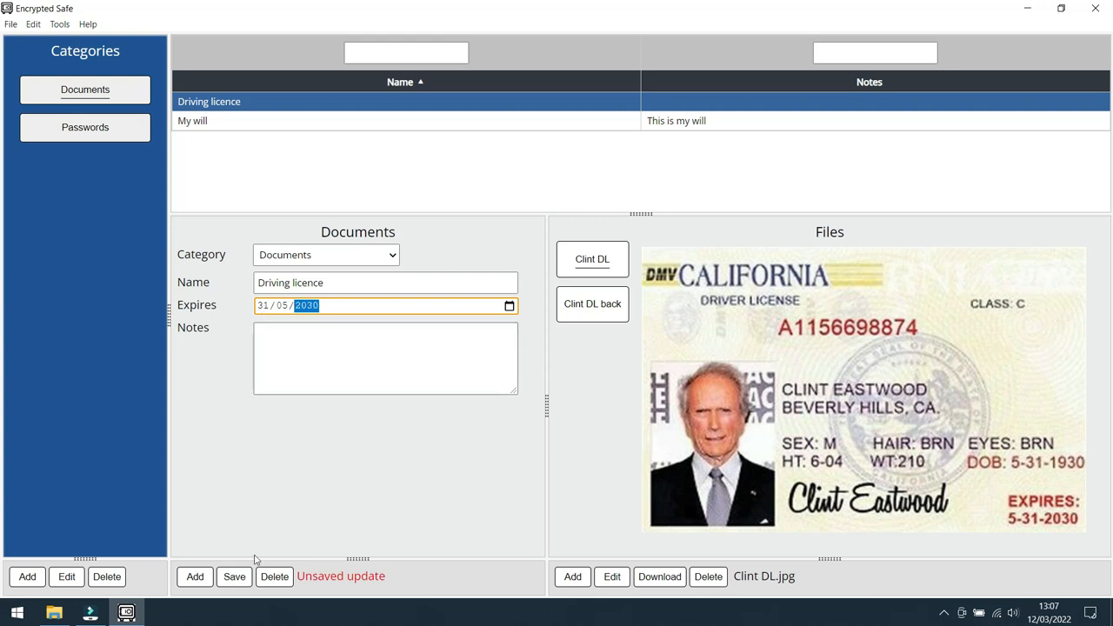
left_click(234, 577)
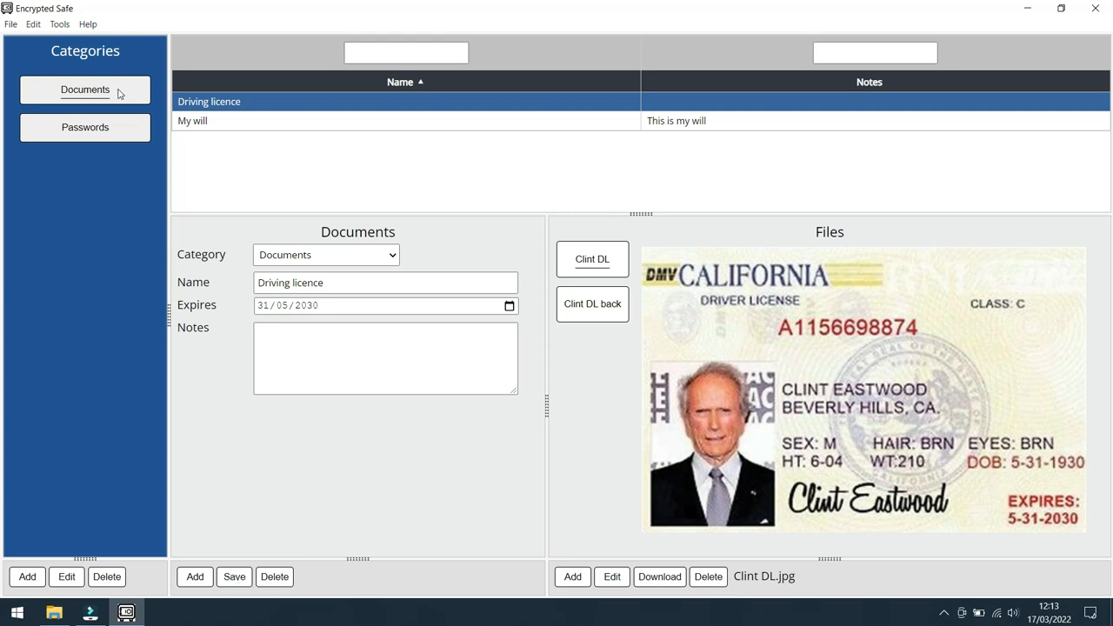
Step: Switch between the Documents and Passwords categories, and view the Facebook and Visa login records
left_click(99, 130)
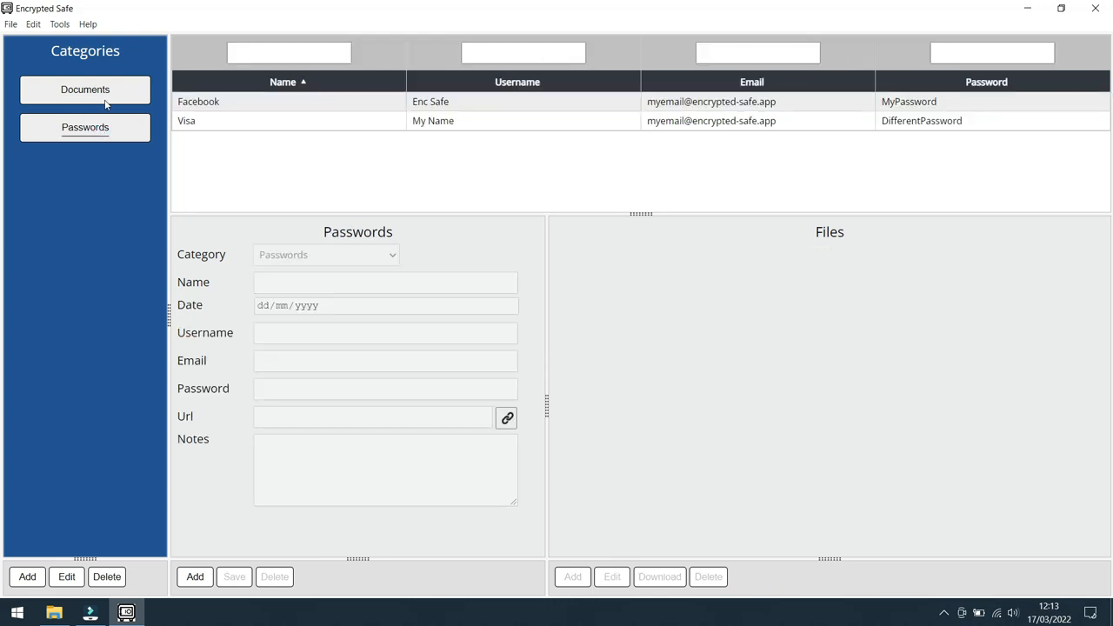
left_click(110, 89)
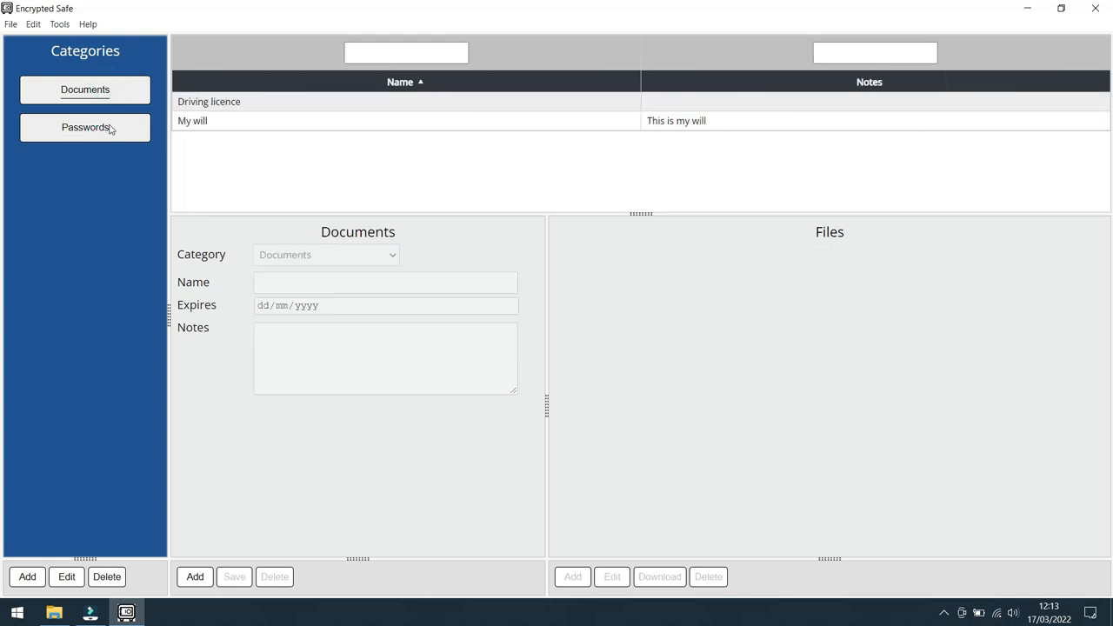
left_click(110, 127)
left_click(200, 106)
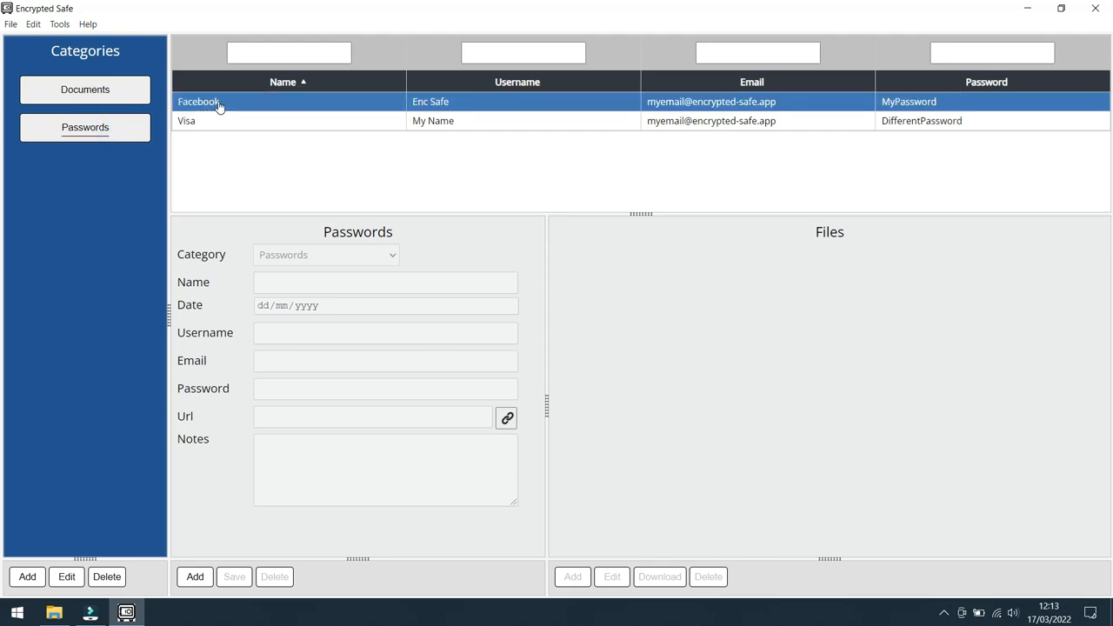
left_click(219, 104)
left_click(218, 124, "ctrl")
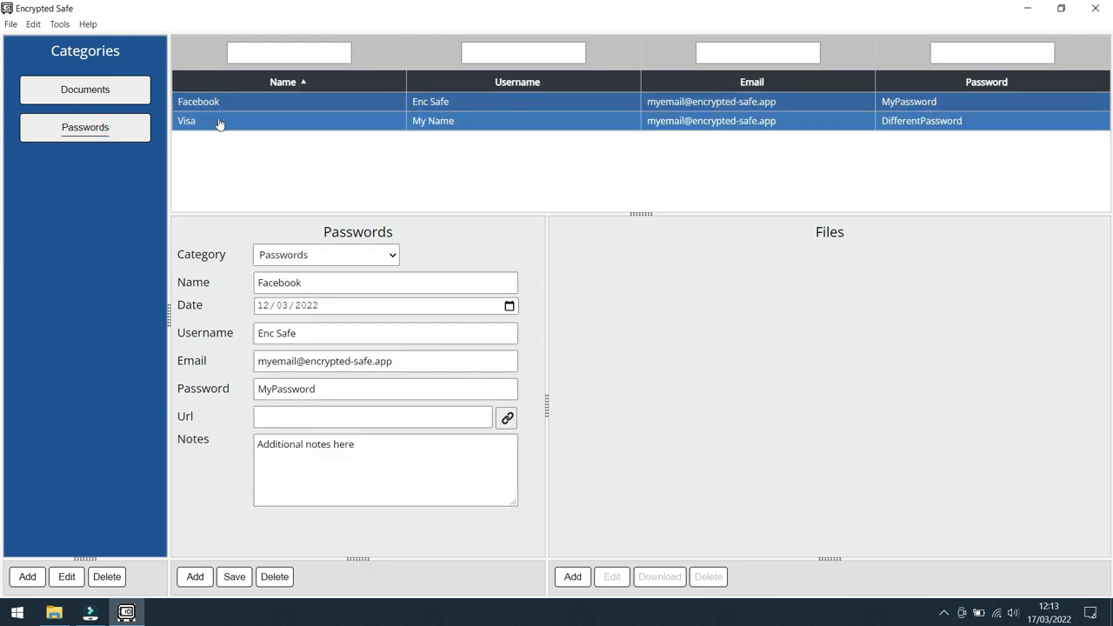
left_click(219, 125)
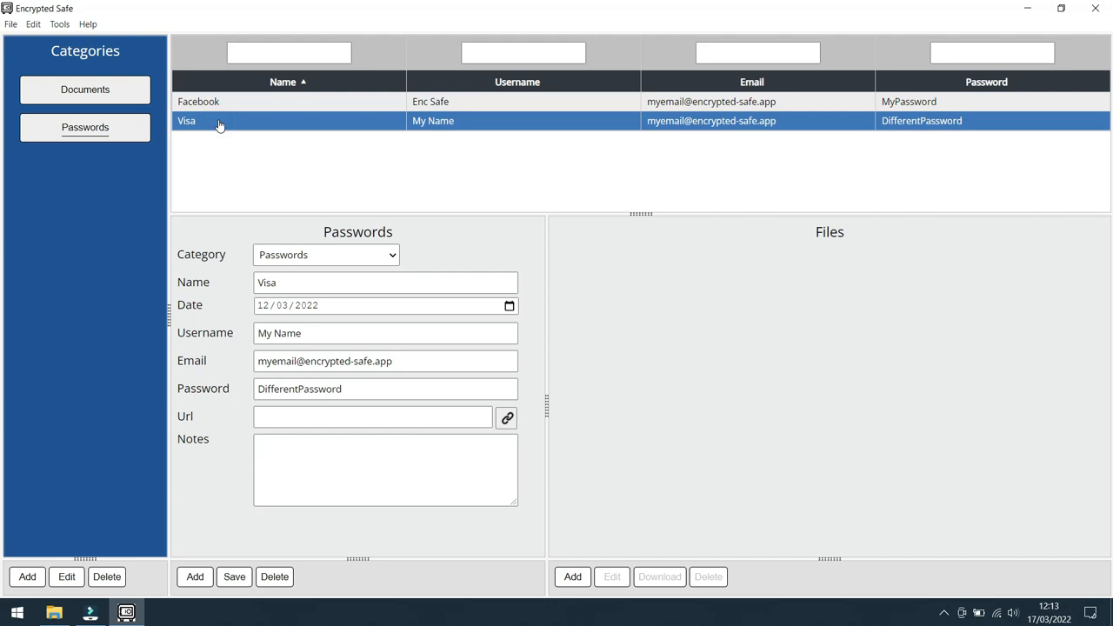
Step: Review the category presets and the blank new-category editor with its field options, and close it without creating anything
left_click(27, 576)
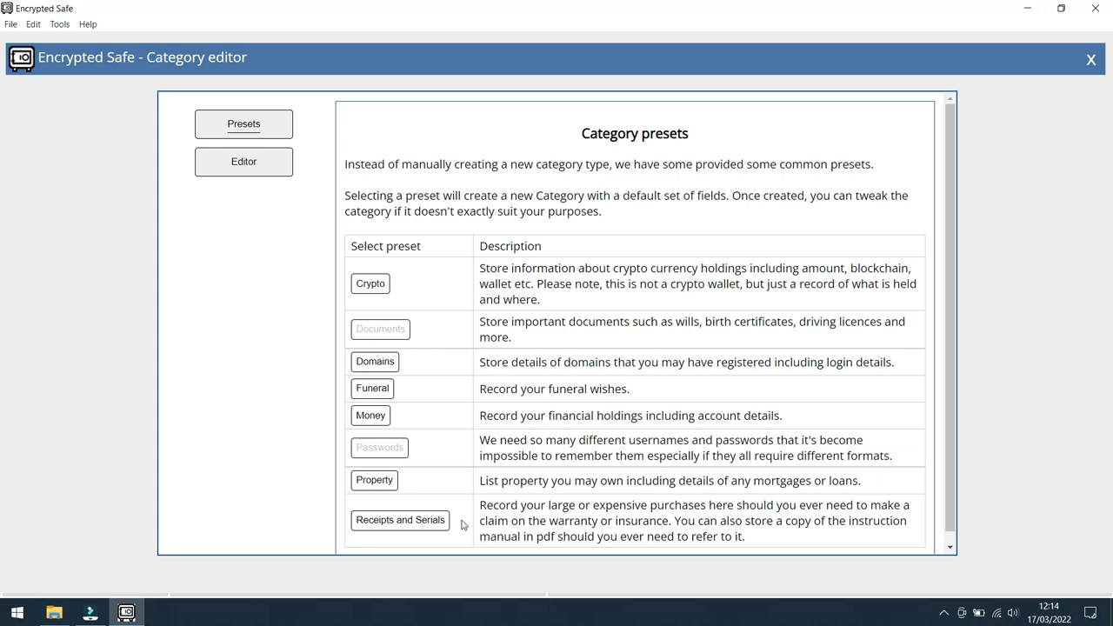
left_click(246, 166)
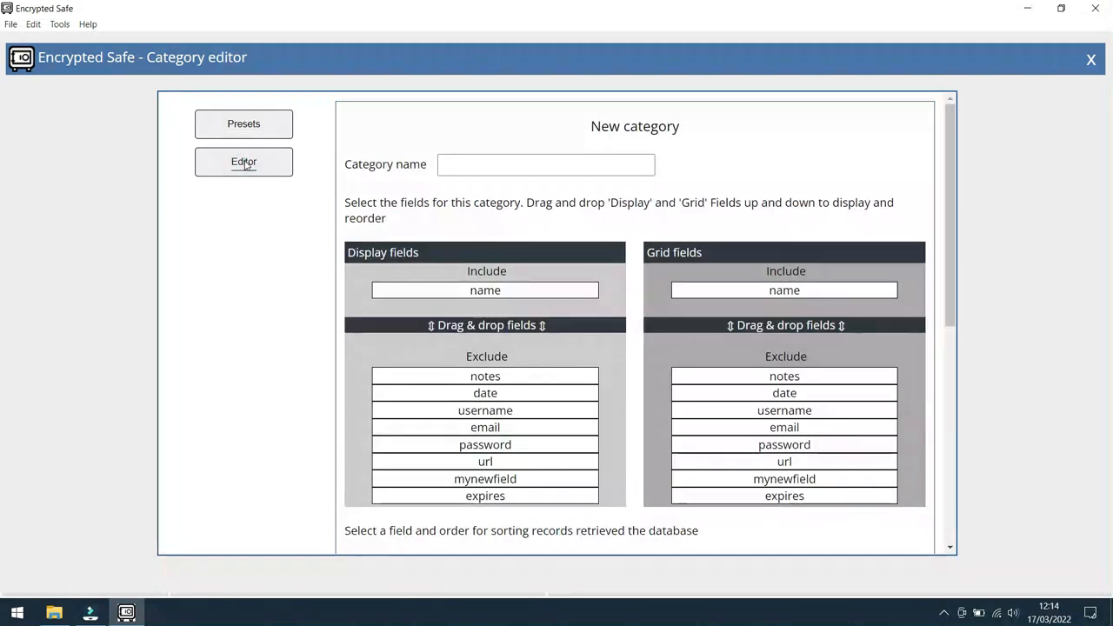
left_click(518, 162)
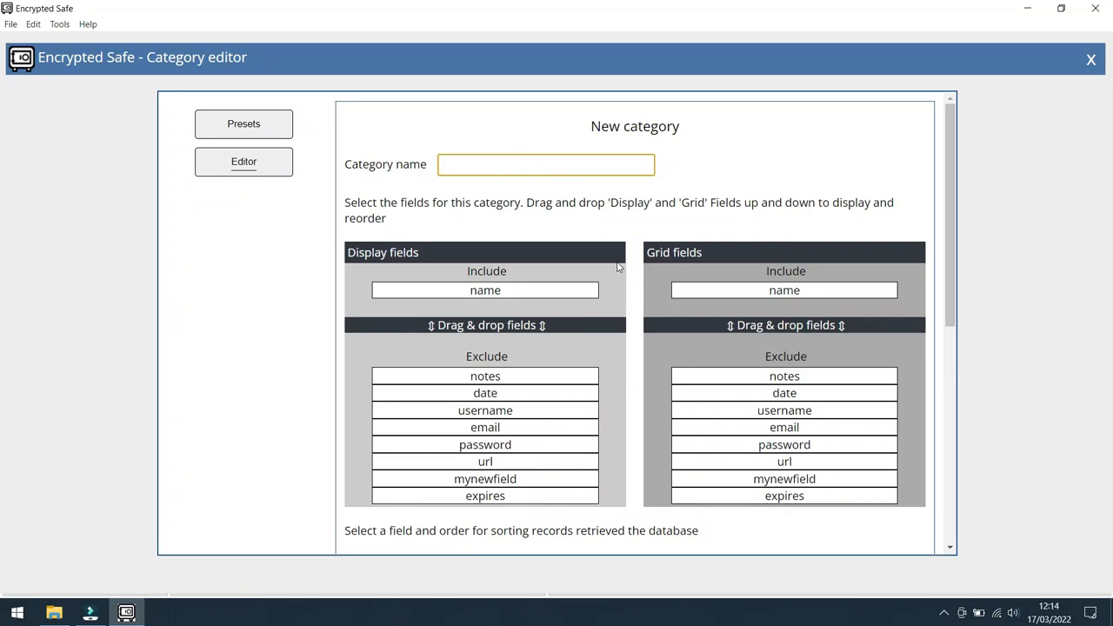
scroll(635, 317, "down", 5)
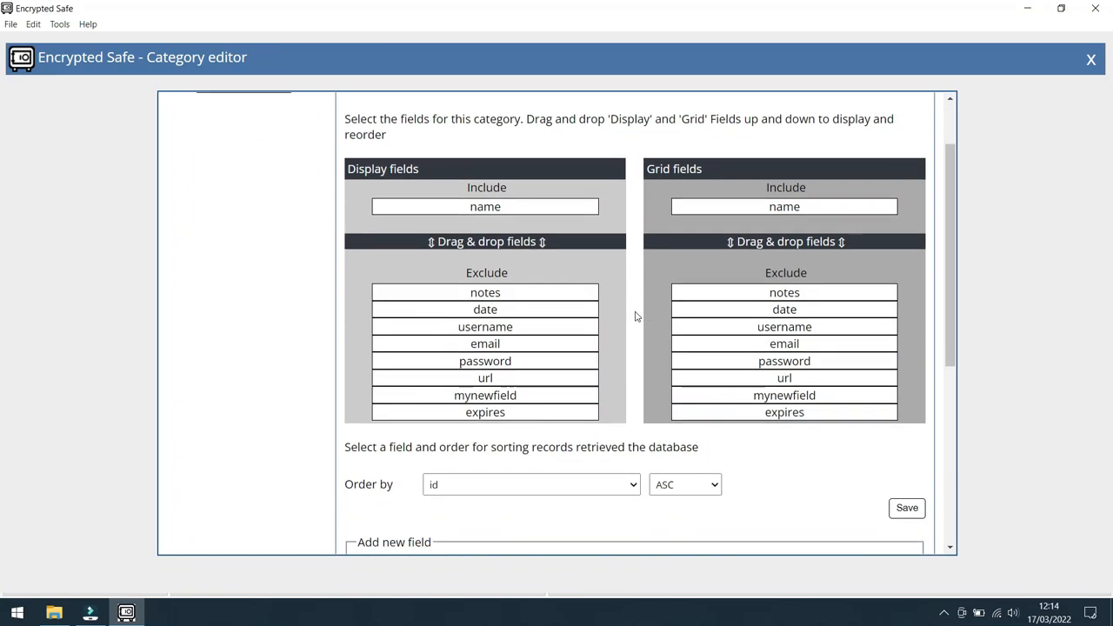
scroll(635, 317, "down", 3)
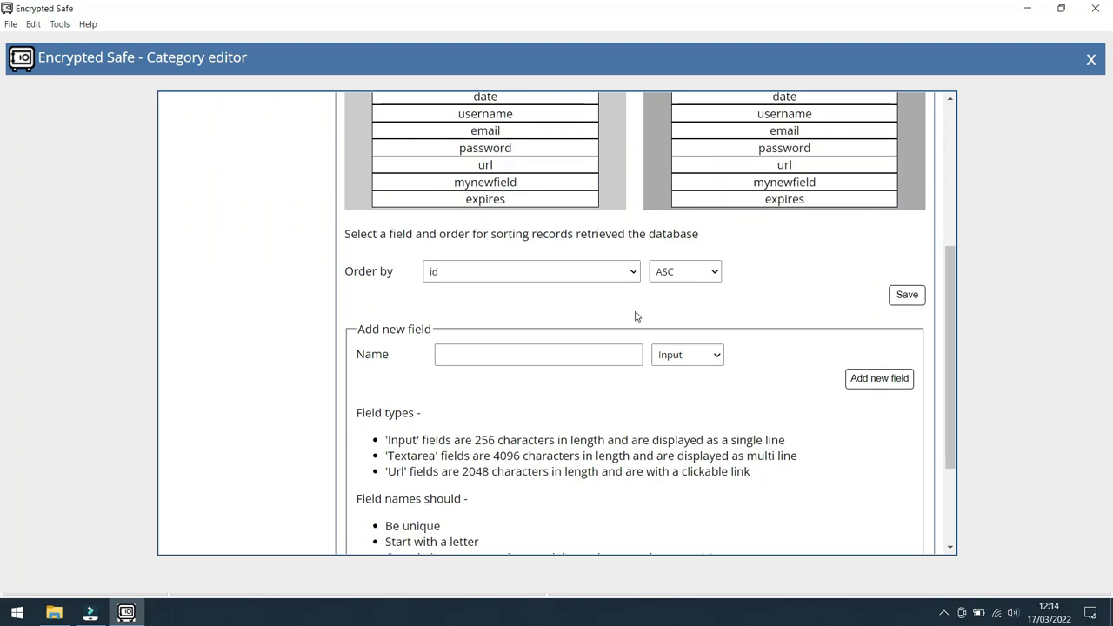
scroll(635, 312, "down", 1)
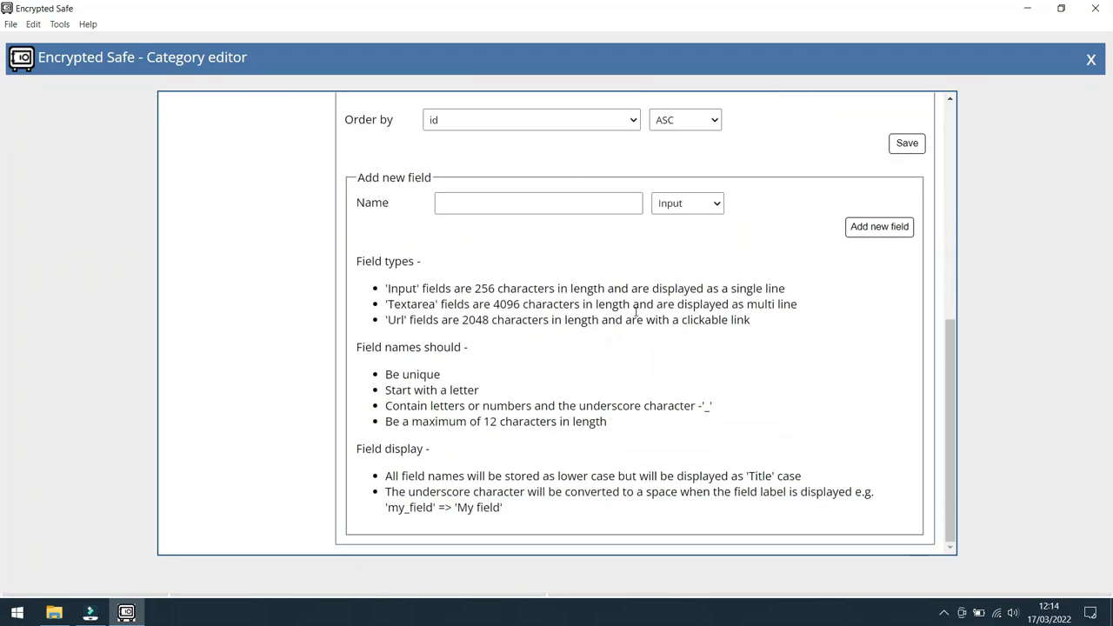
left_click(1092, 59)
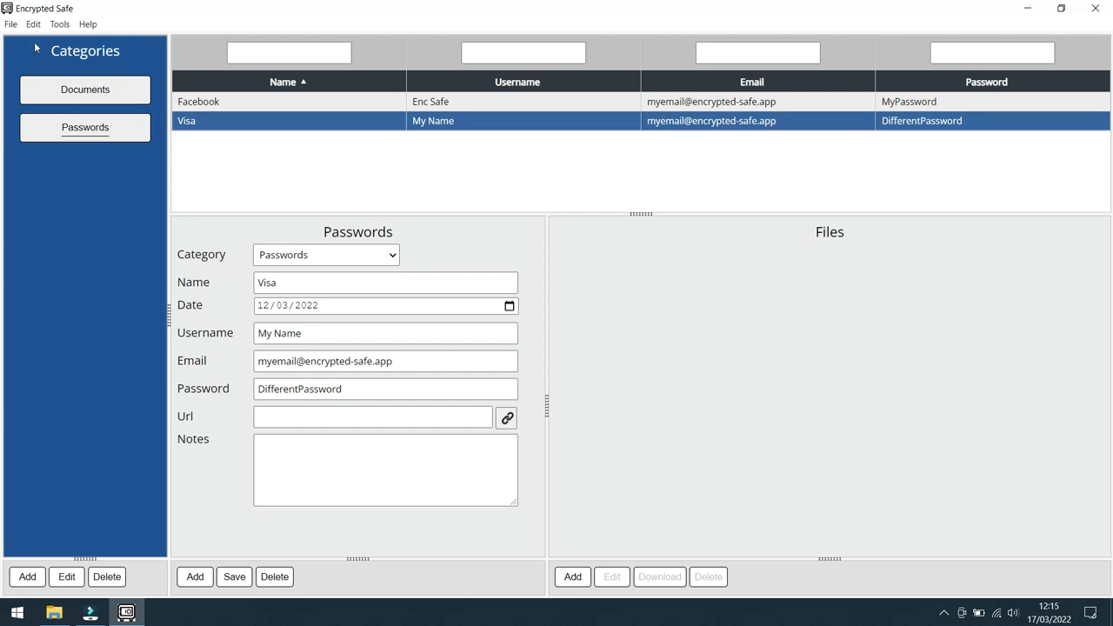
Step: Log out of the safe
left_click(11, 26)
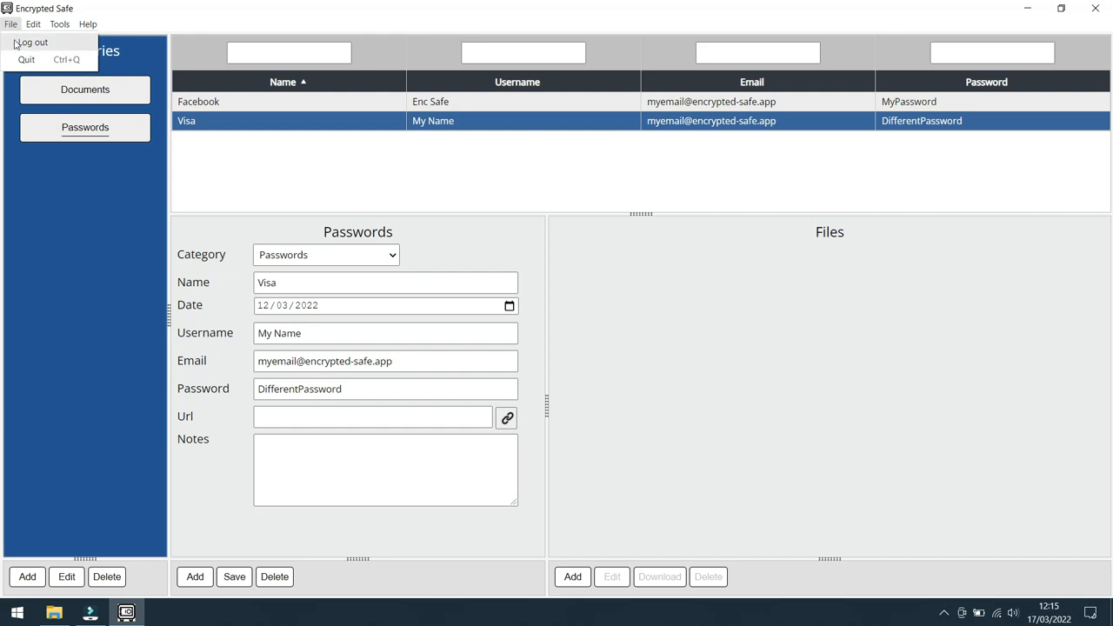
left_click(24, 44)
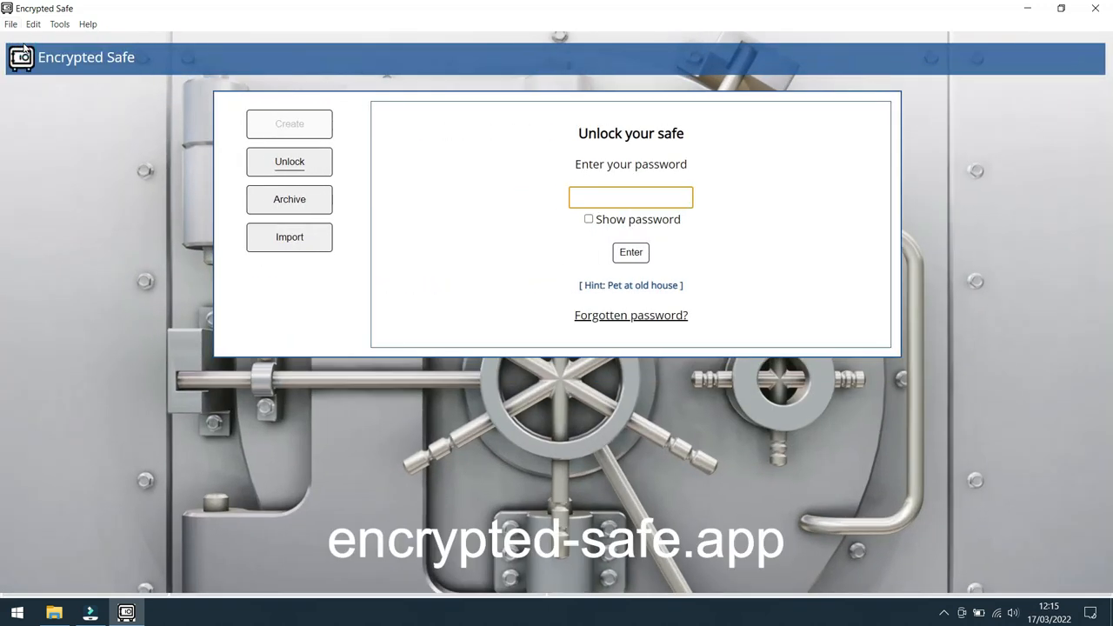